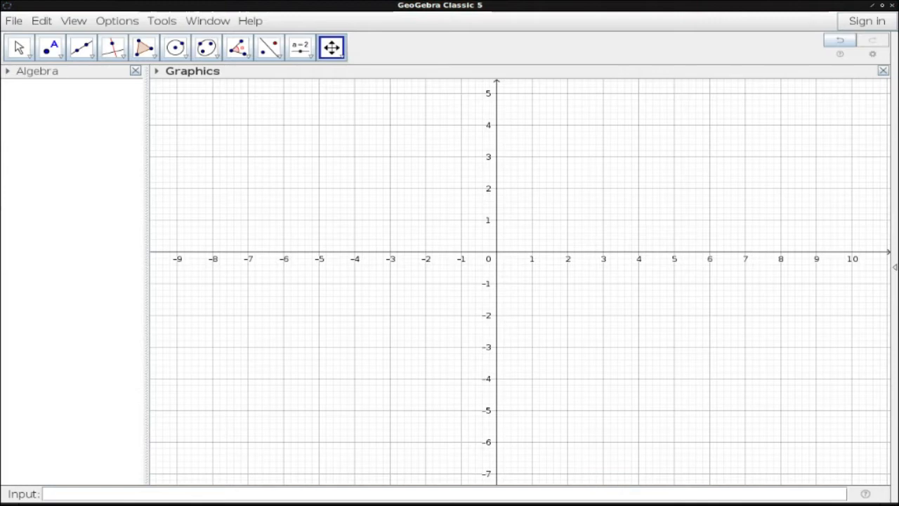
Step: Switch to Chromium and open the Downloads page of geogebra.org through a Google search for geogebra
{"action": "key", "text": "alt+Tab"}
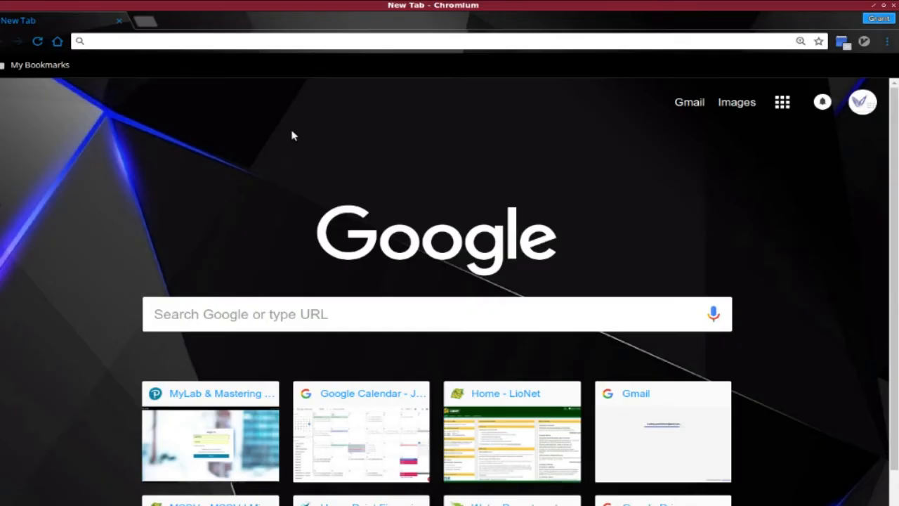
{"action": "left_click", "coordinate": [340, 314]}
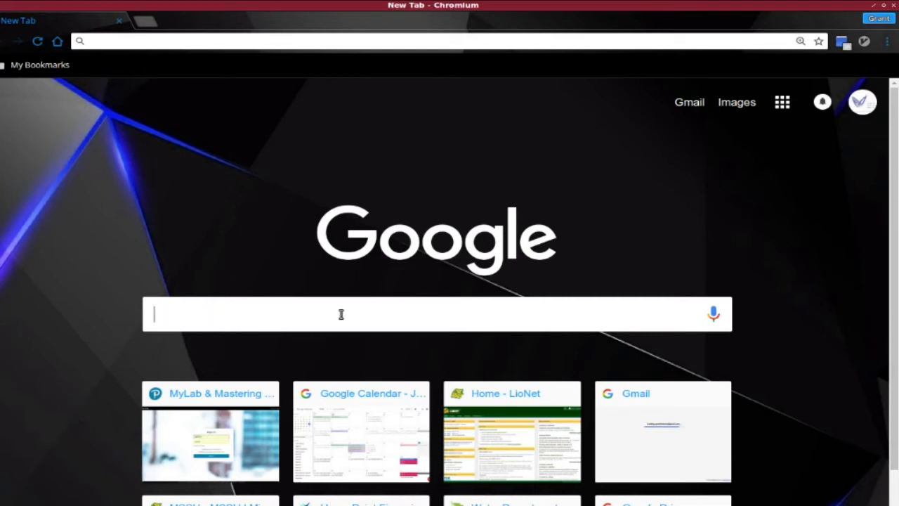
{"action": "type", "text": "g"}
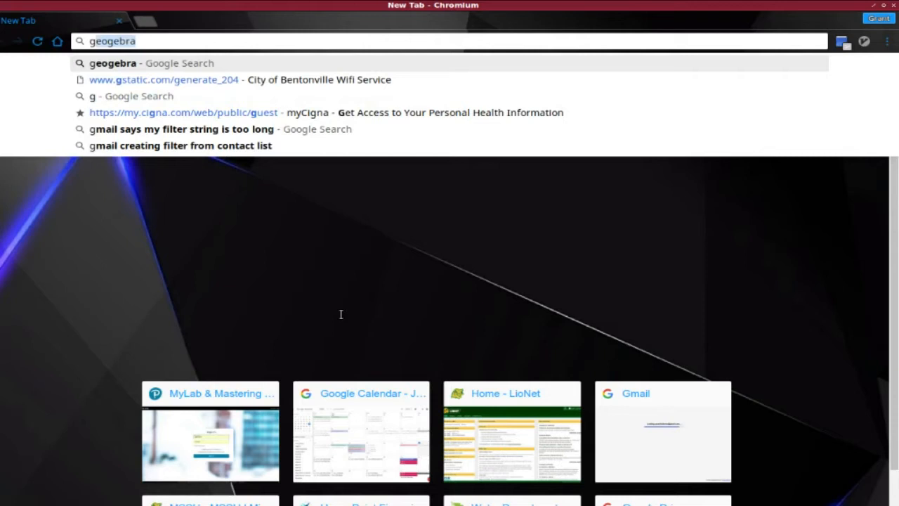
{"action": "type", "text": "eogebra"}
{"action": "key", "text": "Return"}
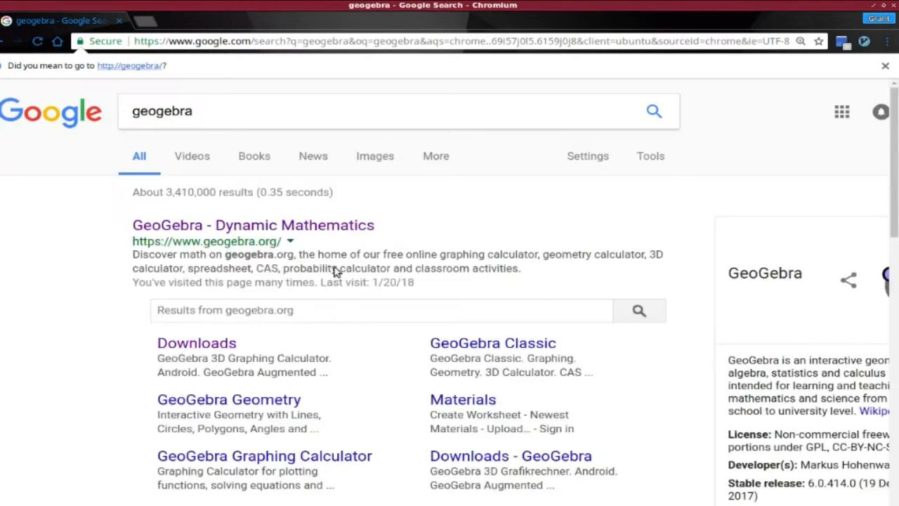
{"action": "left_click", "coordinate": [347, 228]}
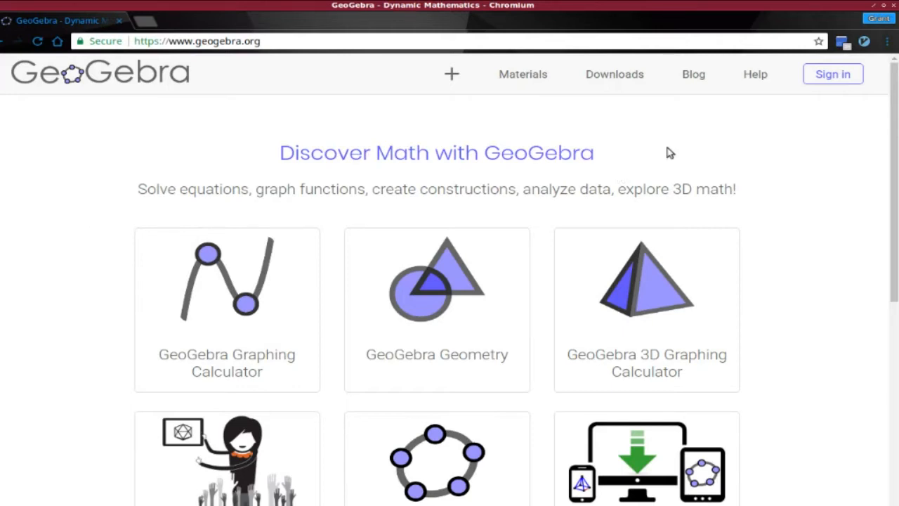
{"action": "left_click", "coordinate": [622, 75]}
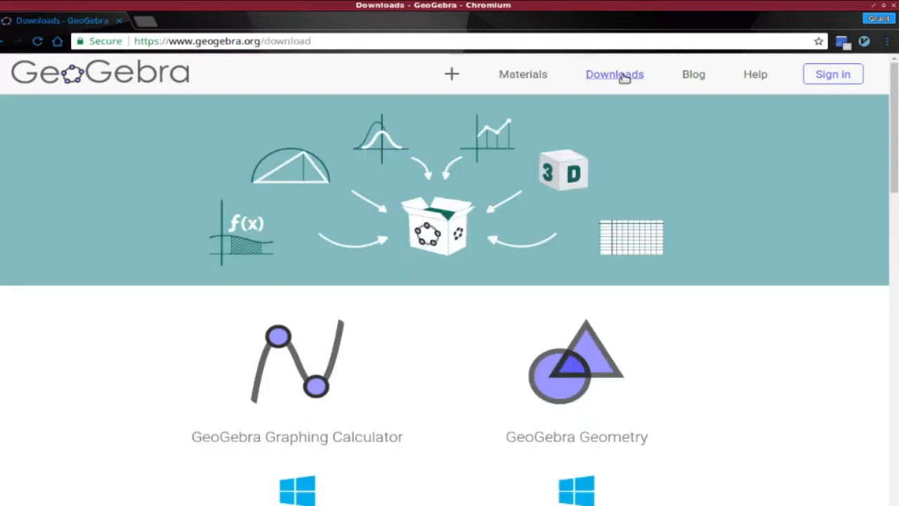
Step: Examine which GeoGebra apps and platforms are offered for download, including GeoGebra Classic 6 and Classic 5
{"action": "scroll", "coordinate": [50, 361], "scroll_direction": "down", "scroll_amount": 1}
{"action": "scroll", "coordinate": [49, 362], "scroll_direction": "down", "scroll_amount": 2}
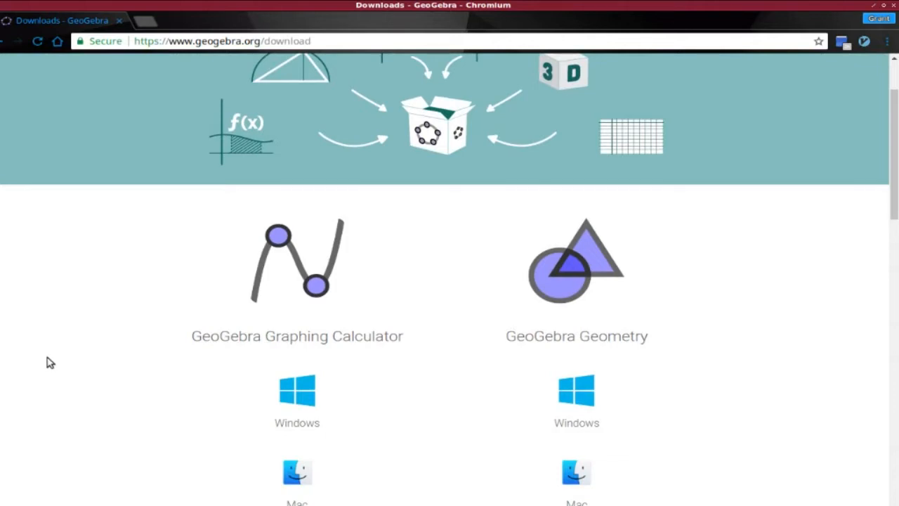
{"action": "scroll", "coordinate": [49, 361], "scroll_direction": "down", "scroll_amount": 3}
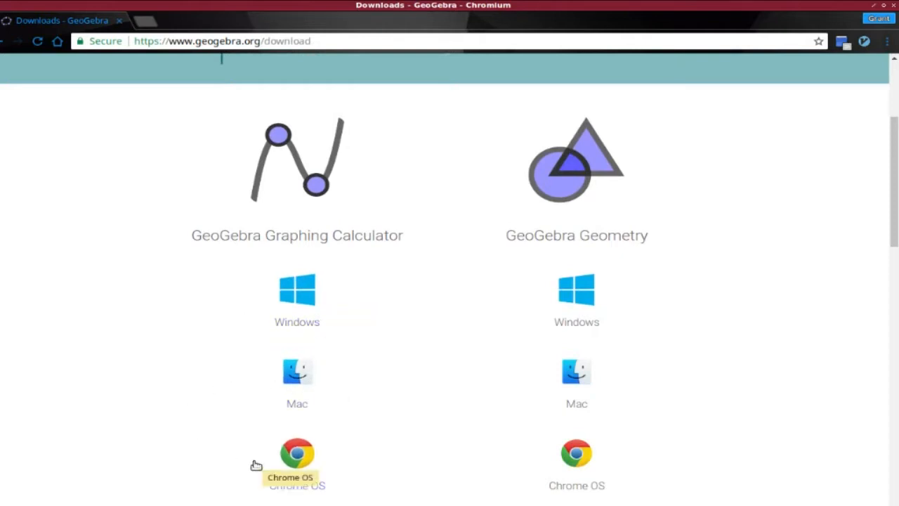
{"action": "scroll", "coordinate": [100, 363], "scroll_direction": "down", "scroll_amount": 5}
{"action": "scroll", "coordinate": [100, 363], "scroll_direction": "down", "scroll_amount": 8}
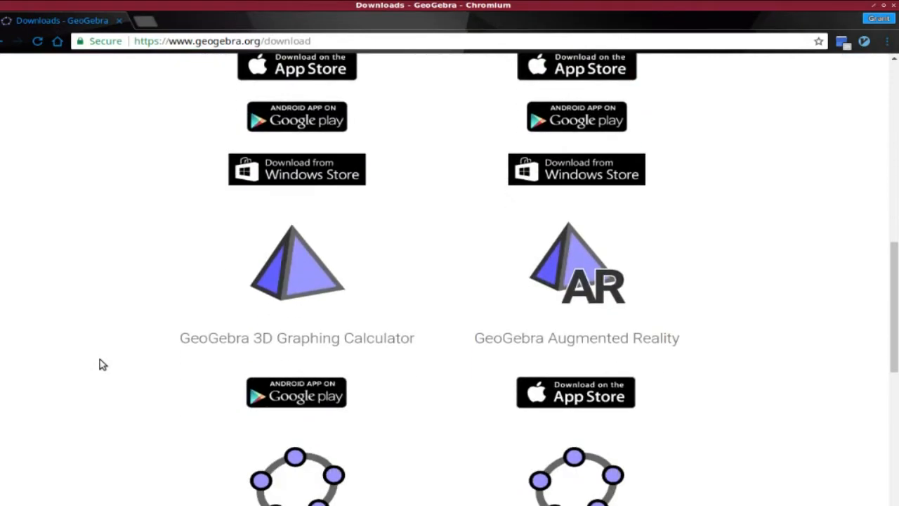
{"action": "scroll", "coordinate": [100, 363], "scroll_direction": "down", "scroll_amount": 7}
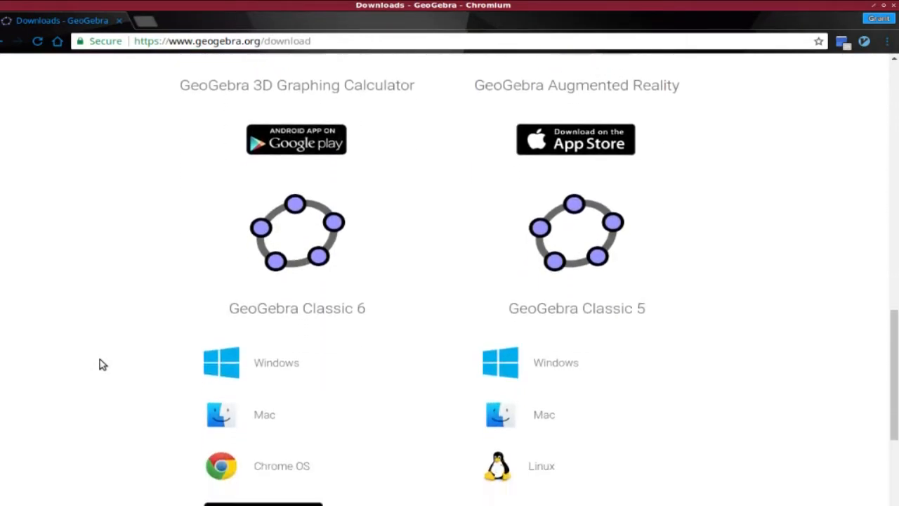
{"action": "scroll", "coordinate": [100, 363], "scroll_direction": "down", "scroll_amount": 1}
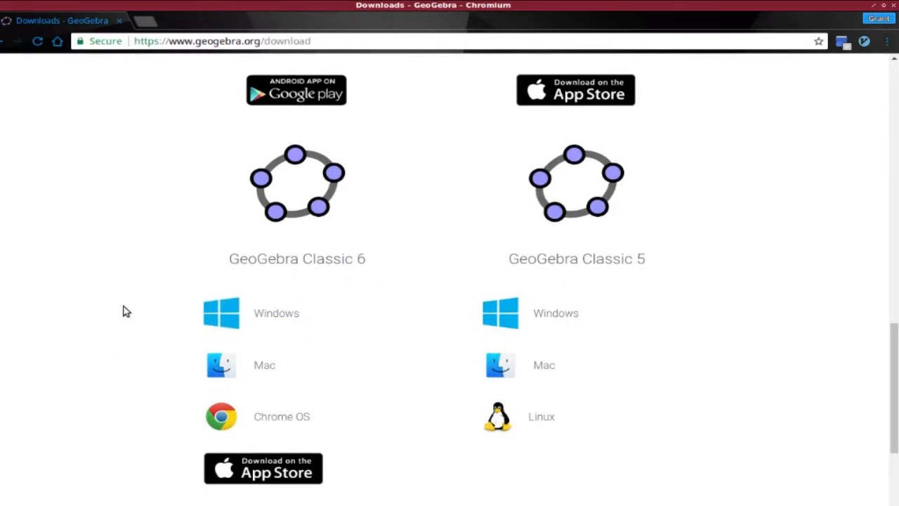
{"action": "scroll", "coordinate": [124, 312], "scroll_direction": "up", "scroll_amount": 5}
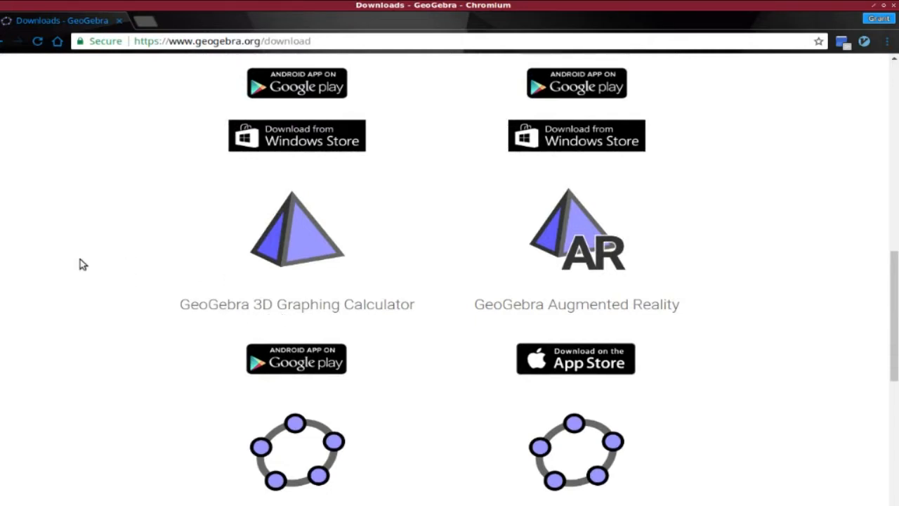
{"action": "scroll", "coordinate": [69, 261], "scroll_direction": "up", "scroll_amount": 3}
{"action": "scroll", "coordinate": [69, 261], "scroll_direction": "up", "scroll_amount": 5}
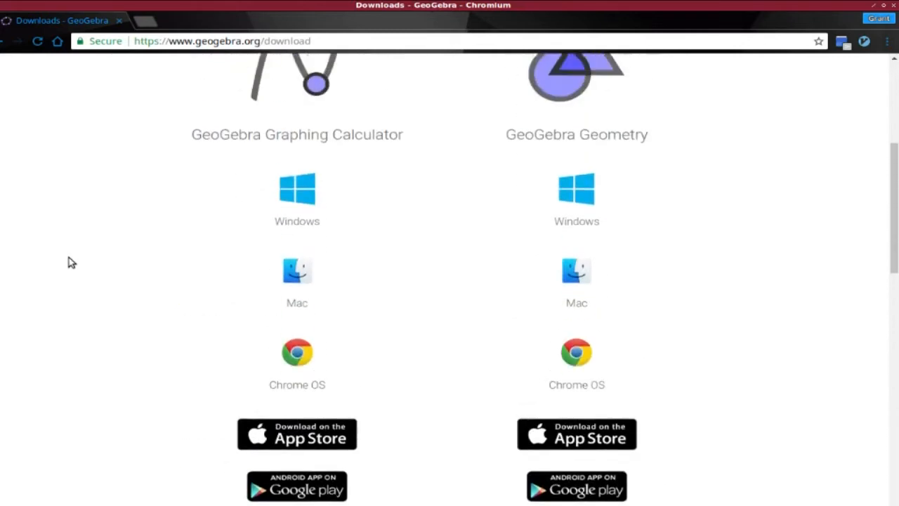
{"action": "scroll", "coordinate": [69, 260], "scroll_direction": "up", "scroll_amount": 1}
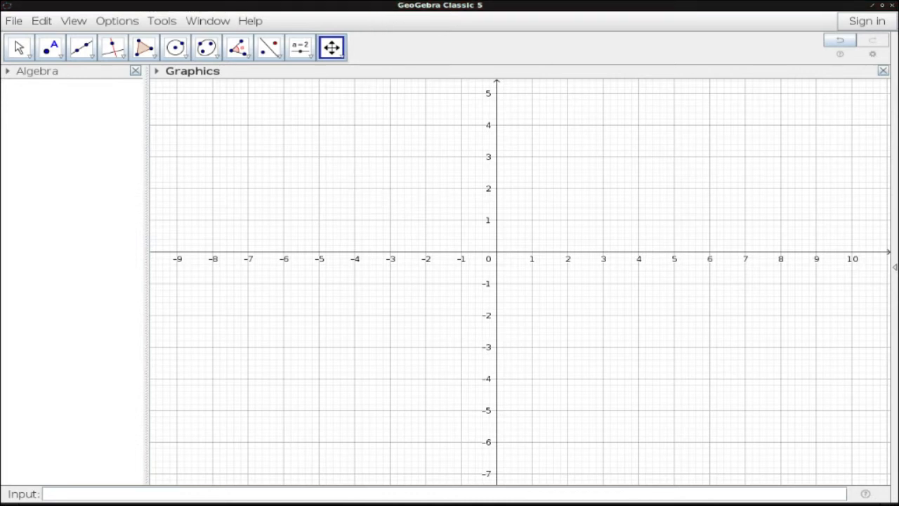
Step: Read the line-graphing problems on page 2 of the Equations of Lines worksheet and return to GeoGebra Classic 5
{"action": "key", "text": "alt+Tab"}
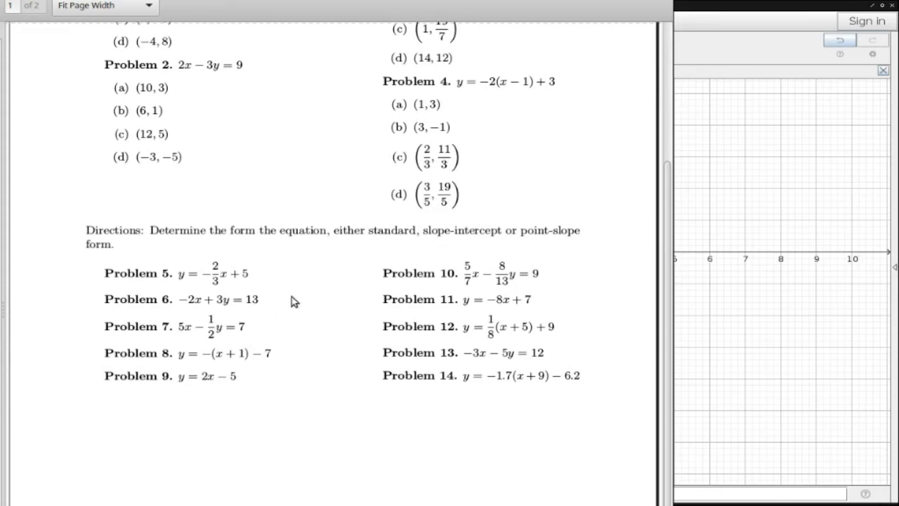
{"action": "scroll", "coordinate": [294, 302], "scroll_direction": "down", "scroll_amount": 5}
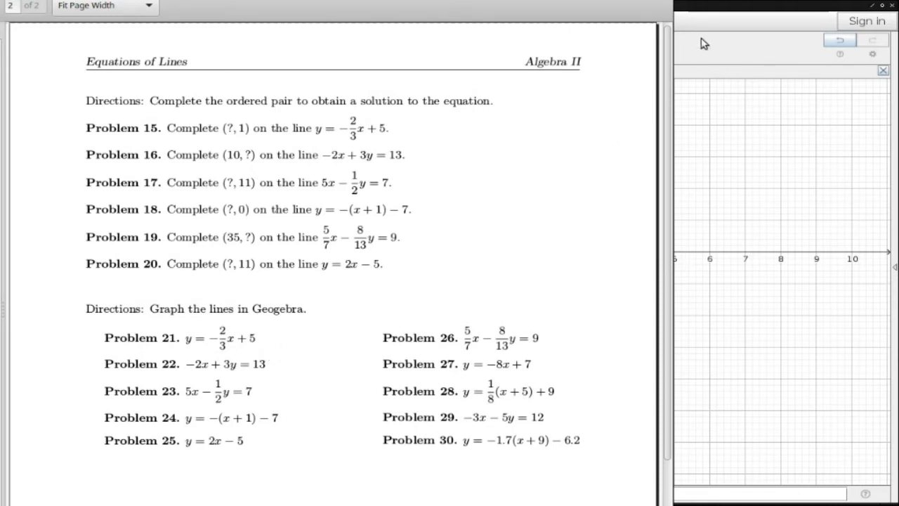
{"action": "left_click", "coordinate": [713, 23]}
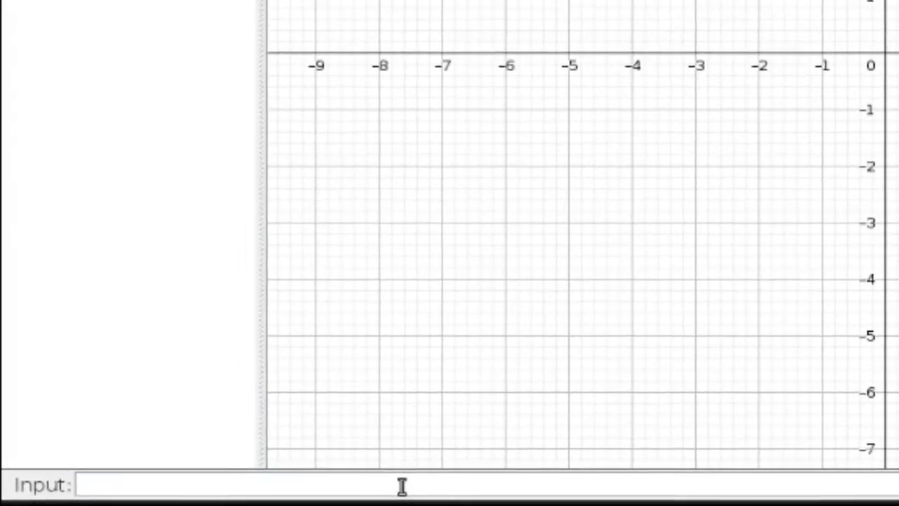
Step: Graph the line y = -2/3x+5 from Problem 21 of the worksheet
{"action": "type", "text": "y = -"}
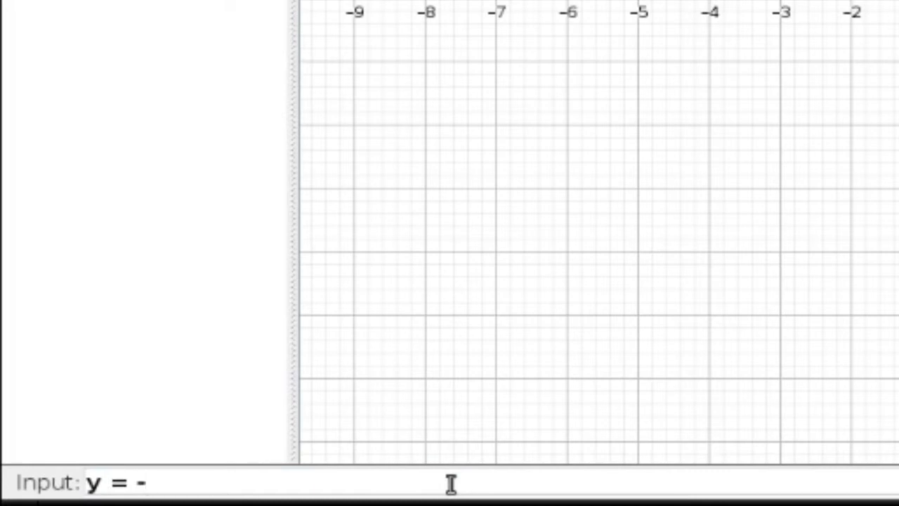
{"action": "type", "text": "2/"}
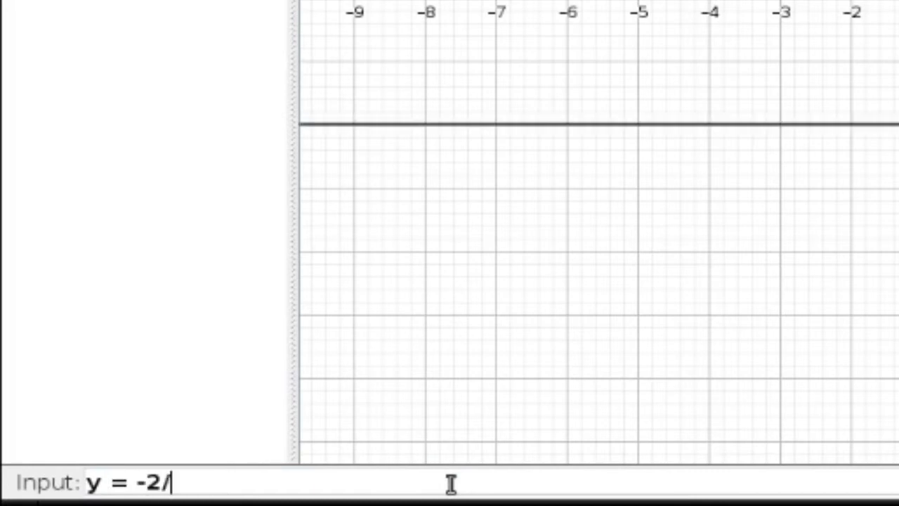
{"action": "type", "text": "3"}
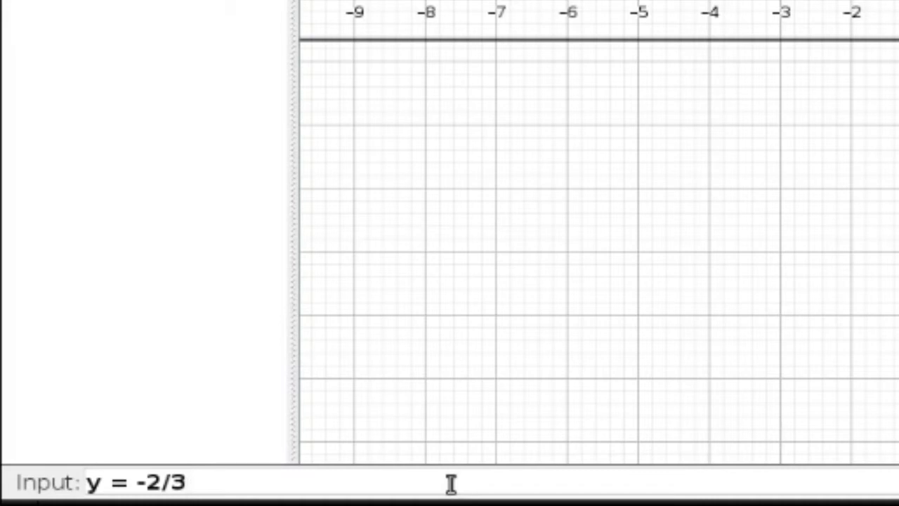
{"action": "type", "text": "x"}
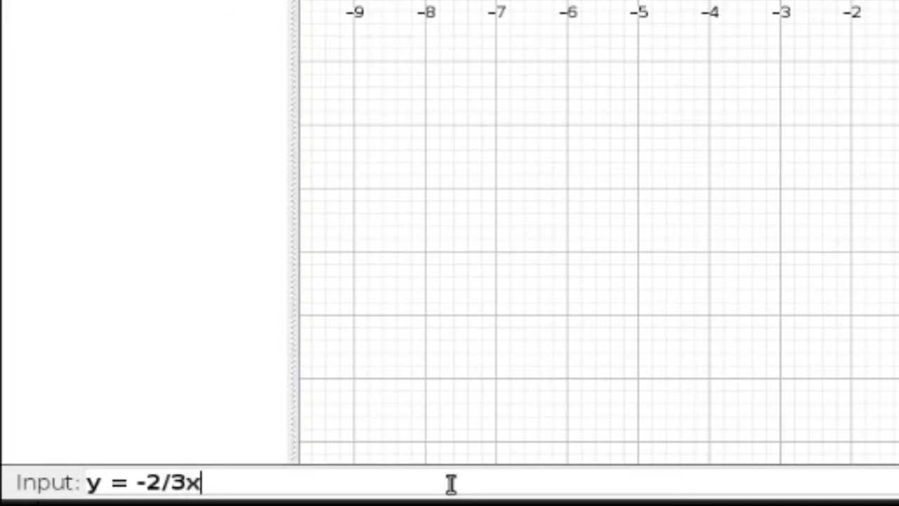
{"action": "type", "text": "+5"}
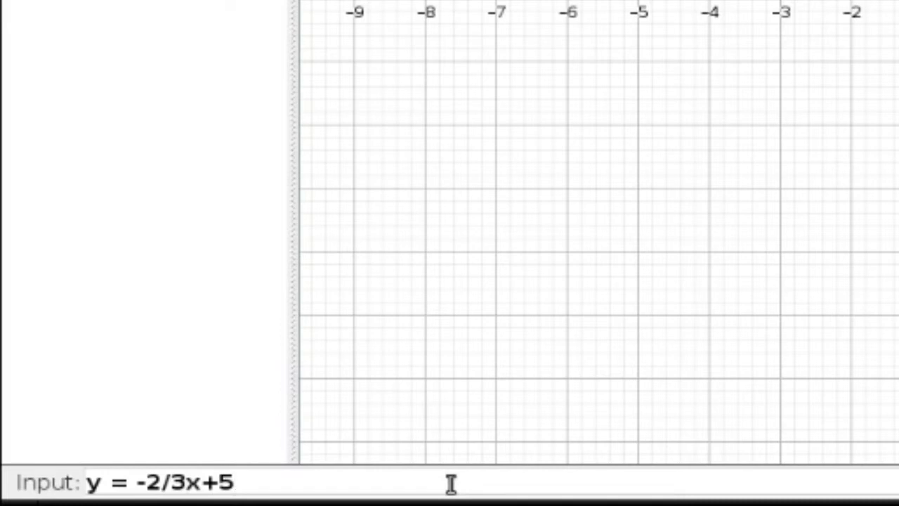
{"action": "key", "text": "Return"}
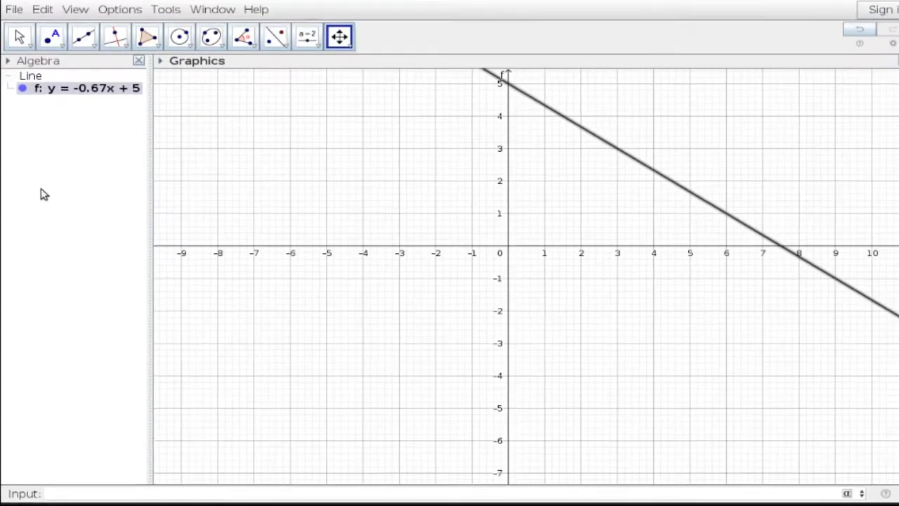
Step: Shift the coordinate plane so the origin sits lower with the Move tool, and hide the grid
{"action": "left_click", "coordinate": [16, 42]}
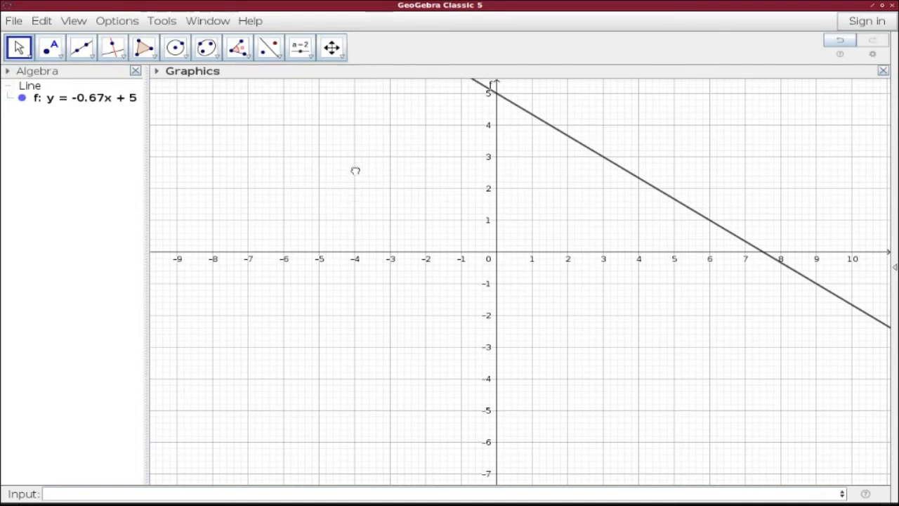
{"action": "left_click_drag", "start_coordinate": [355, 170], "coordinate": [288, 252]}
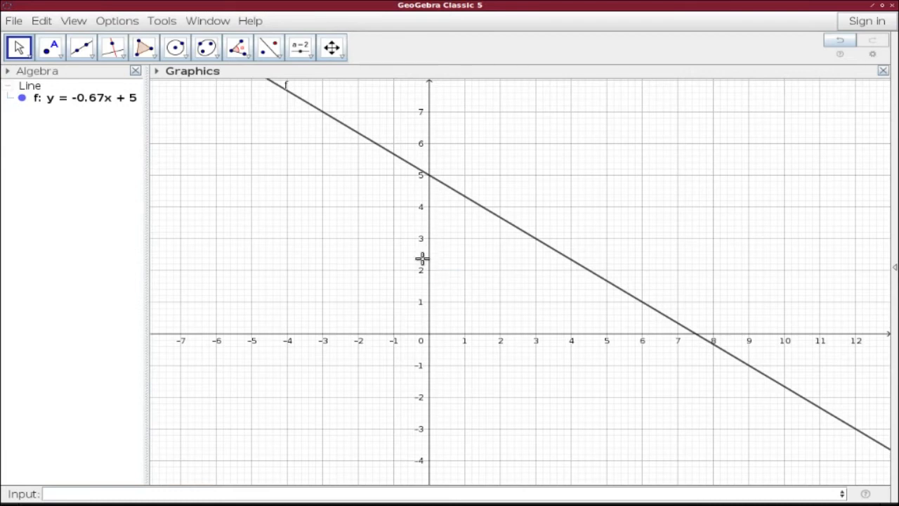
{"action": "right_click", "coordinate": [242, 200]}
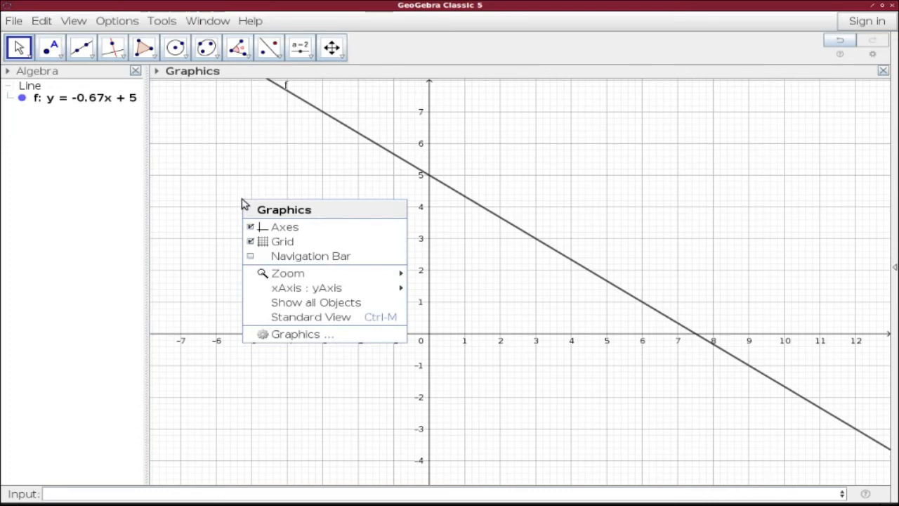
{"action": "left_click", "coordinate": [287, 241]}
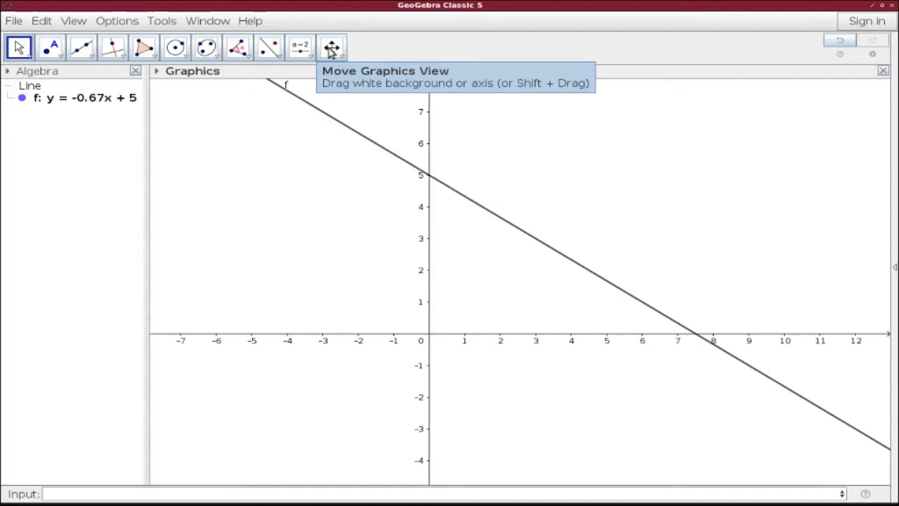
Step: Rescale the x-axis with the Move Graphics View tool, stretching it and then compressing it to about -12 to 20
{"action": "left_click", "coordinate": [331, 49]}
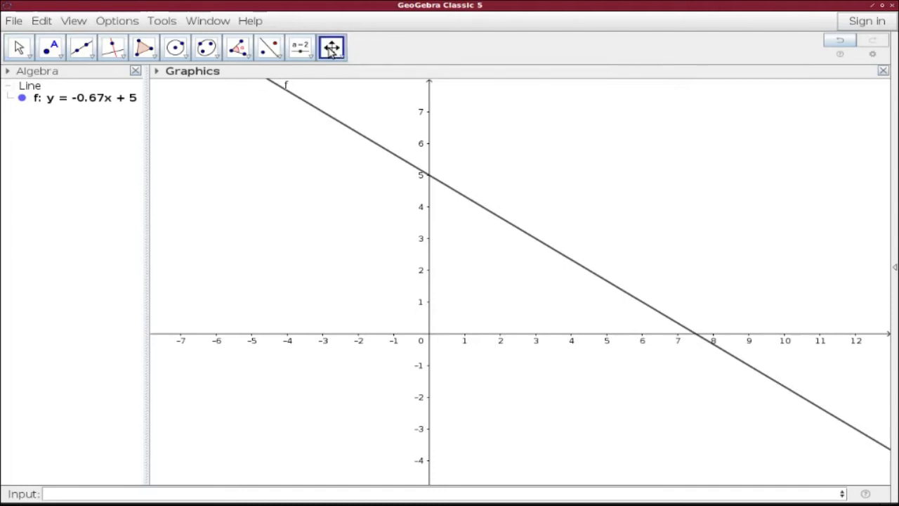
{"action": "left_click", "coordinate": [332, 49]}
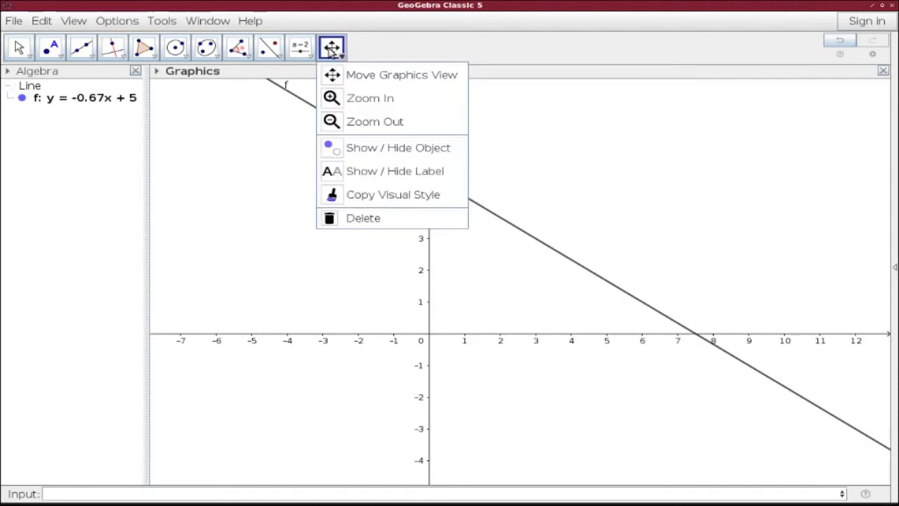
{"action": "left_click", "coordinate": [222, 183]}
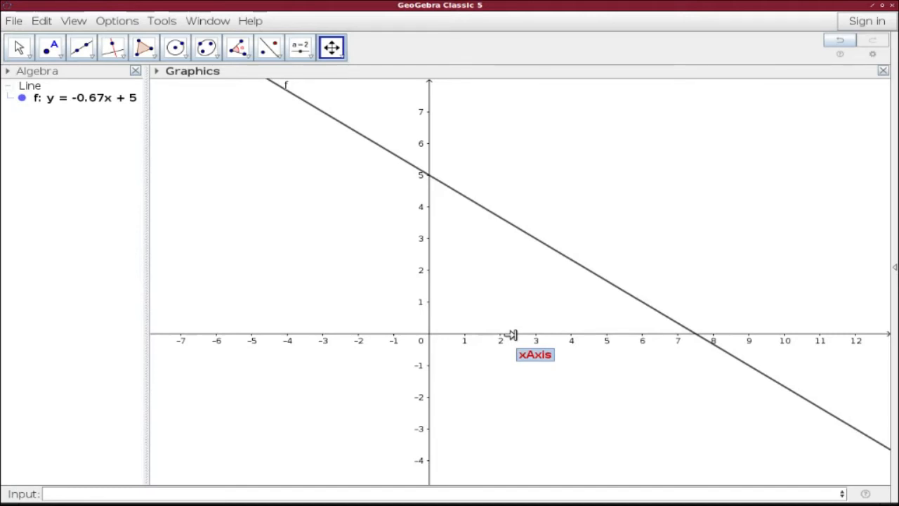
{"action": "left_click_drag", "start_coordinate": [511, 335], "coordinate": [512, 335]}
{"action": "left_click_drag", "start_coordinate": [512, 335], "coordinate": [718, 347]}
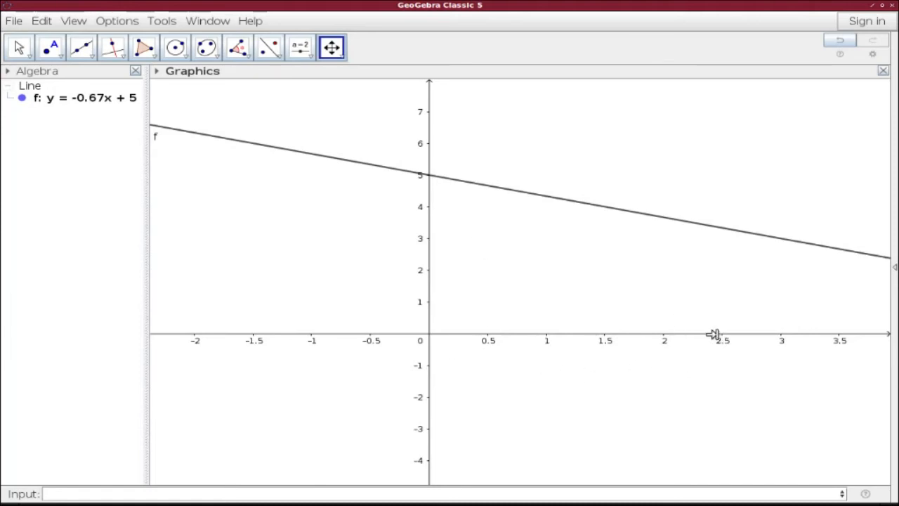
{"action": "left_click_drag", "start_coordinate": [707, 334], "coordinate": [478, 335]}
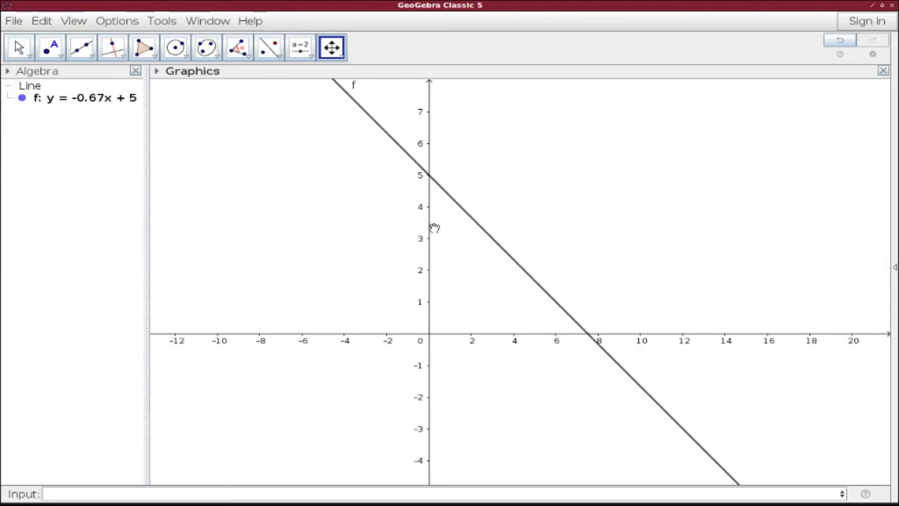
Step: Compress the y-axis to about -10 to 18 and widen the Algebra view slightly
{"action": "left_click_drag", "start_coordinate": [428, 136], "coordinate": [423, 240]}
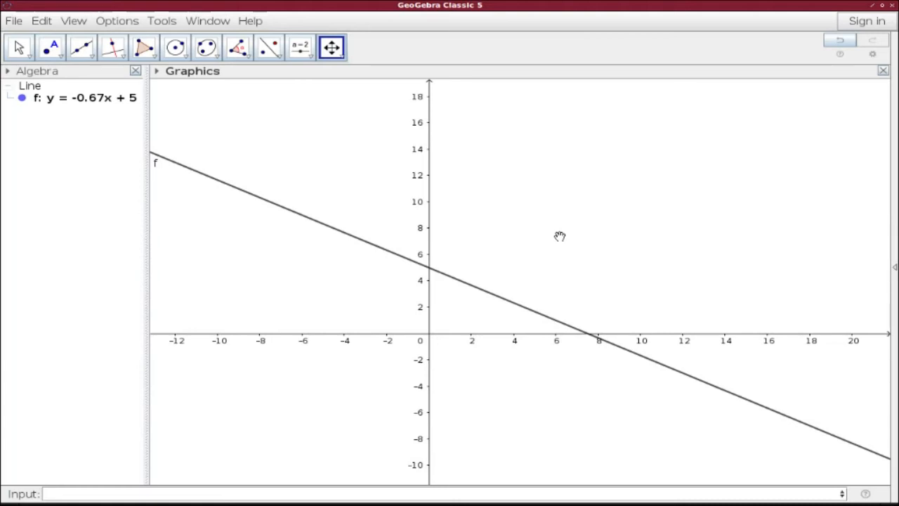
{"action": "scroll", "coordinate": [559, 236], "scroll_direction": "up", "scroll_amount": 1}
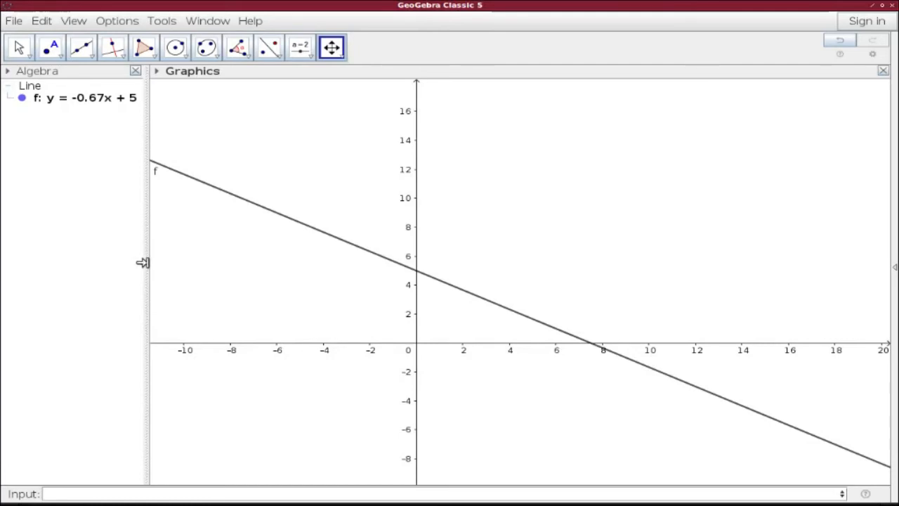
{"action": "left_click_drag", "start_coordinate": [142, 260], "coordinate": [165, 262]}
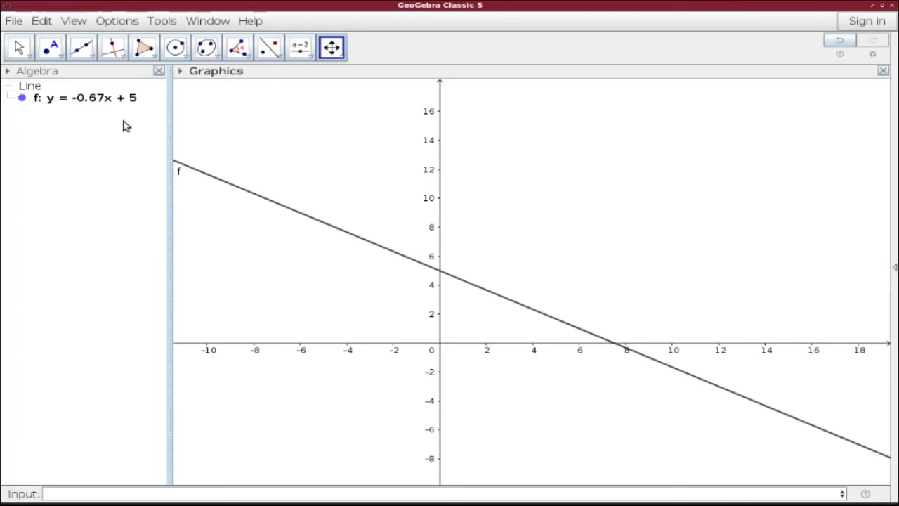
Step: Place a point on the line at about (3.33, 2.78) and show the grid
{"action": "left_click", "coordinate": [54, 54]}
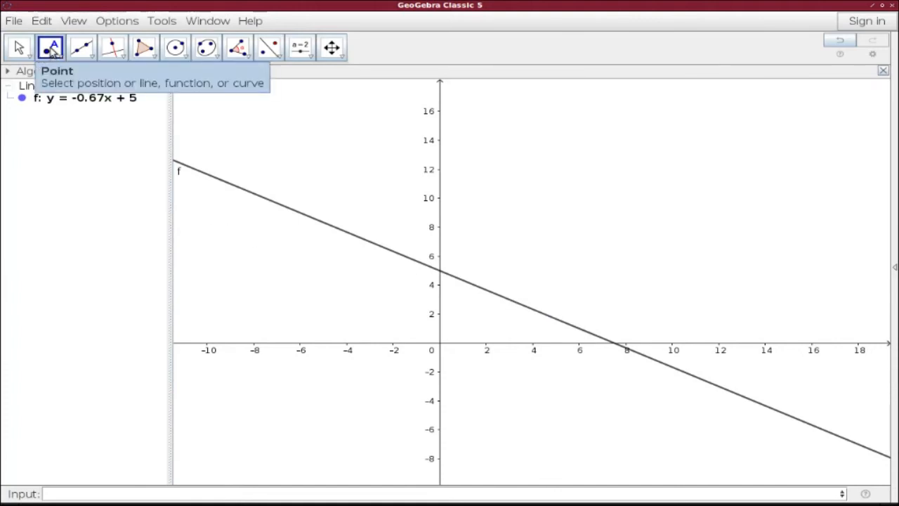
{"action": "left_click", "coordinate": [517, 304]}
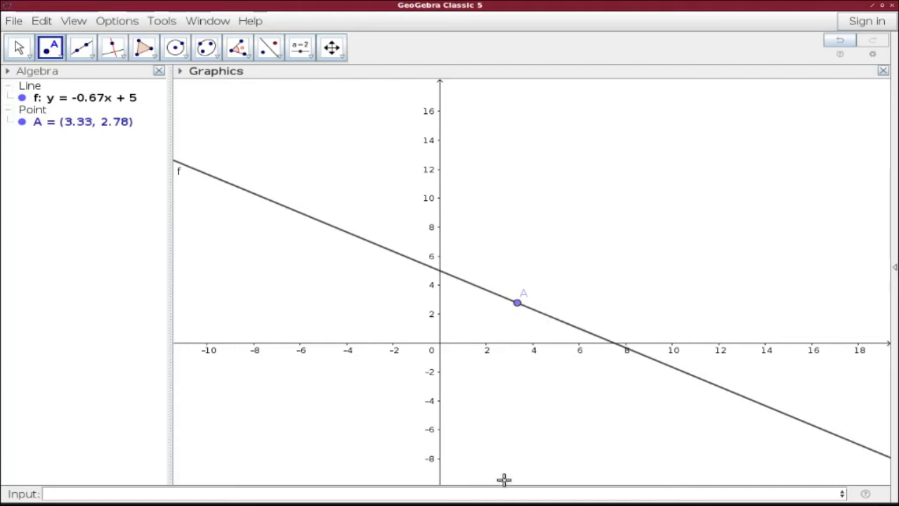
{"action": "right_click", "coordinate": [318, 137]}
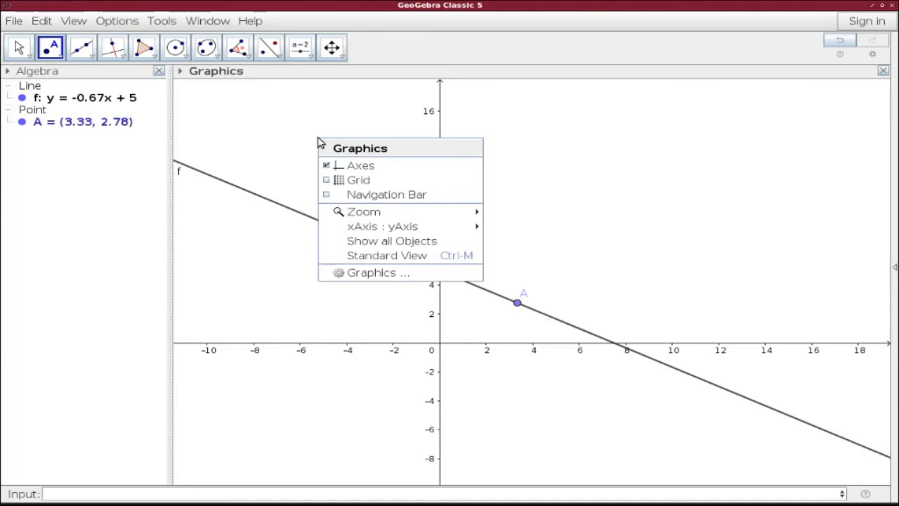
{"action": "left_click", "coordinate": [349, 184]}
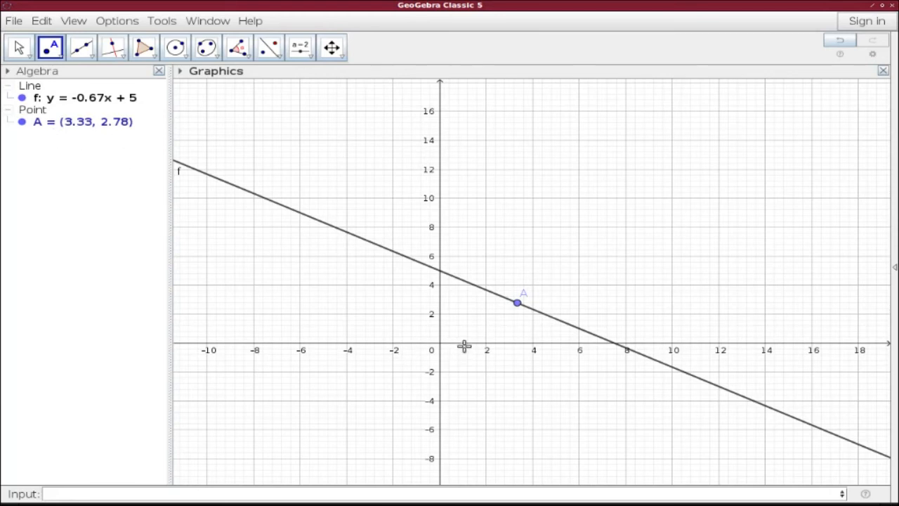
Step: Stretch the x-axis to about -5 to 9 and the y-axis to about -4 to 8, and place a point on the line at (6, 1)
{"action": "left_click", "coordinate": [331, 47]}
{"action": "left_click_drag", "start_coordinate": [475, 342], "coordinate": [520, 344]}
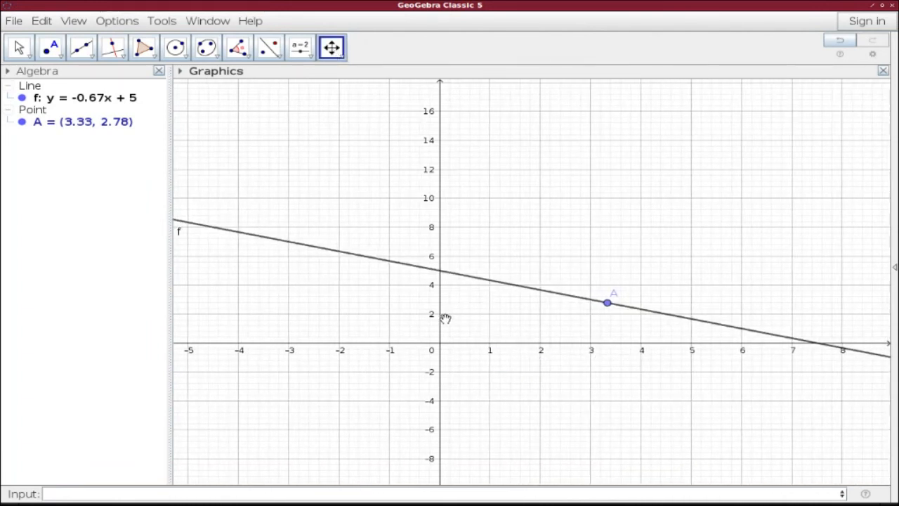
{"action": "left_click_drag", "start_coordinate": [436, 288], "coordinate": [436, 285]}
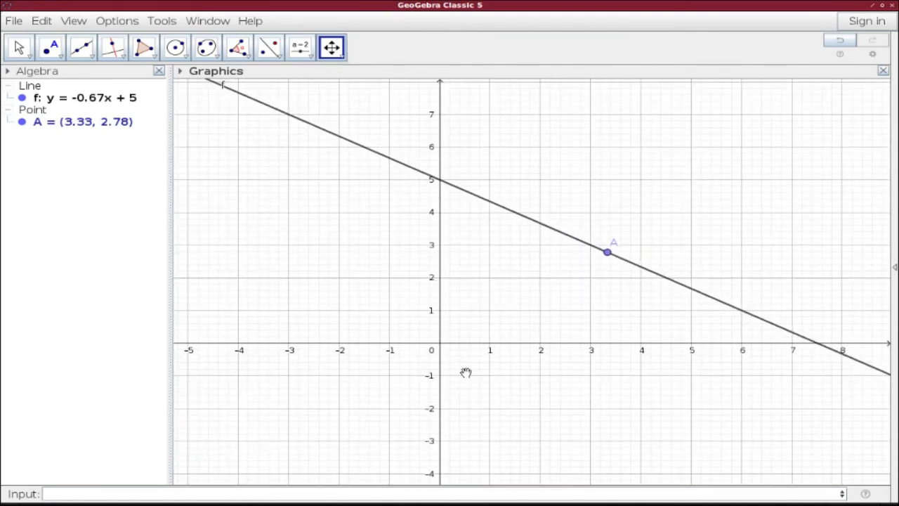
{"action": "left_click", "coordinate": [52, 55]}
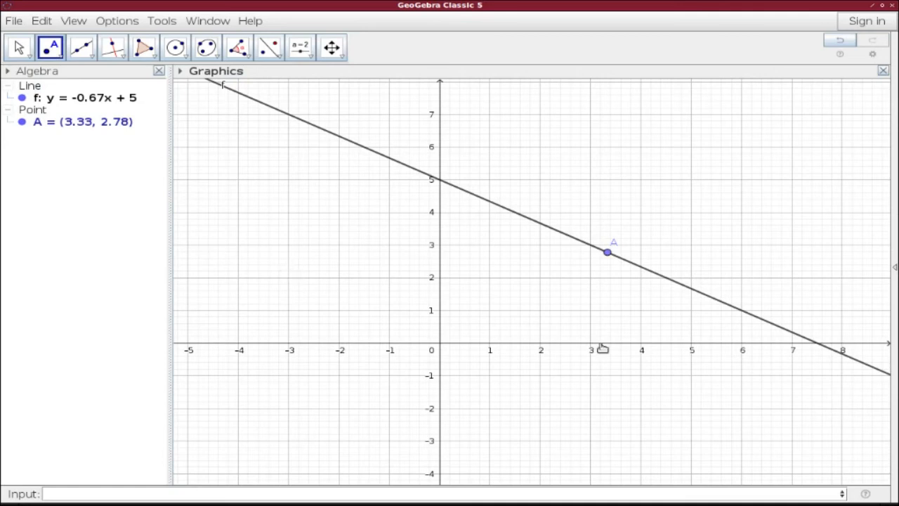
{"action": "left_click", "coordinate": [742, 311]}
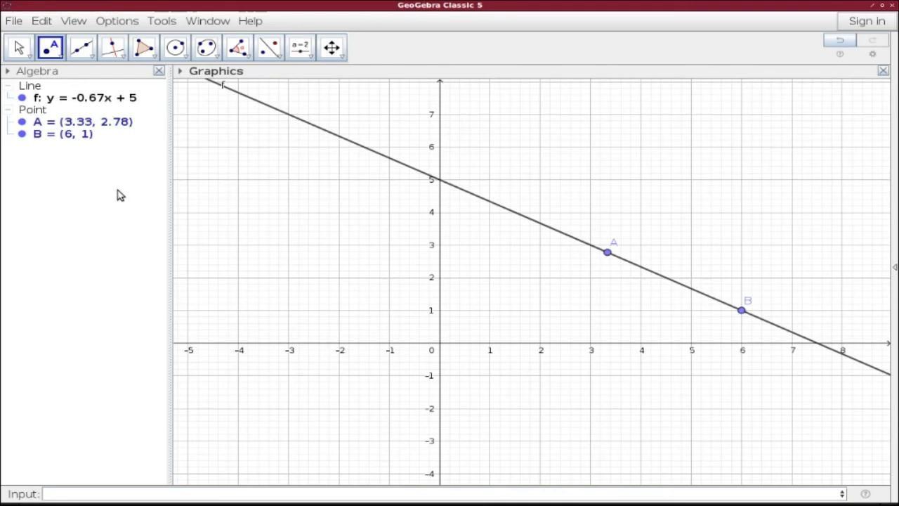
Step: Review the ordered-pair problems on the worksheet's second page and Problem 1 on its first page, and return to GeoGebra
{"action": "left_click", "coordinate": [288, 0]}
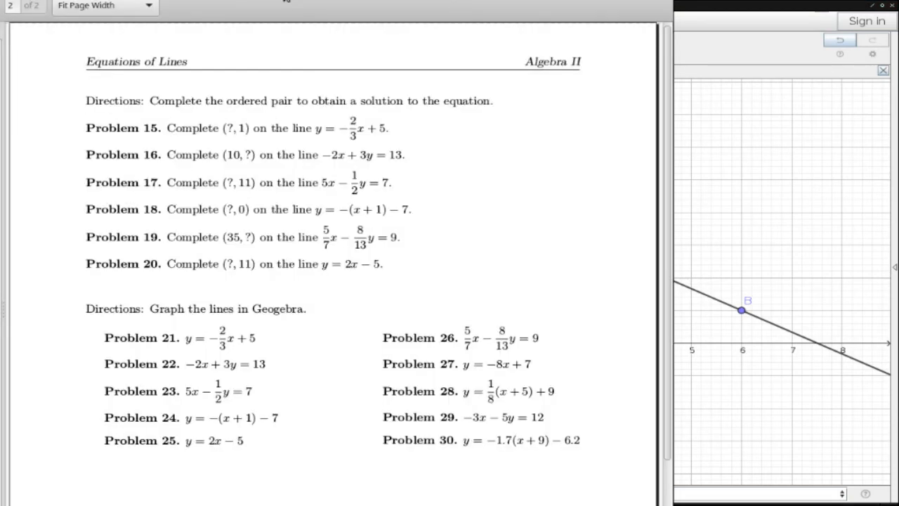
{"action": "scroll", "coordinate": [256, 249], "scroll_direction": "up", "scroll_amount": 1}
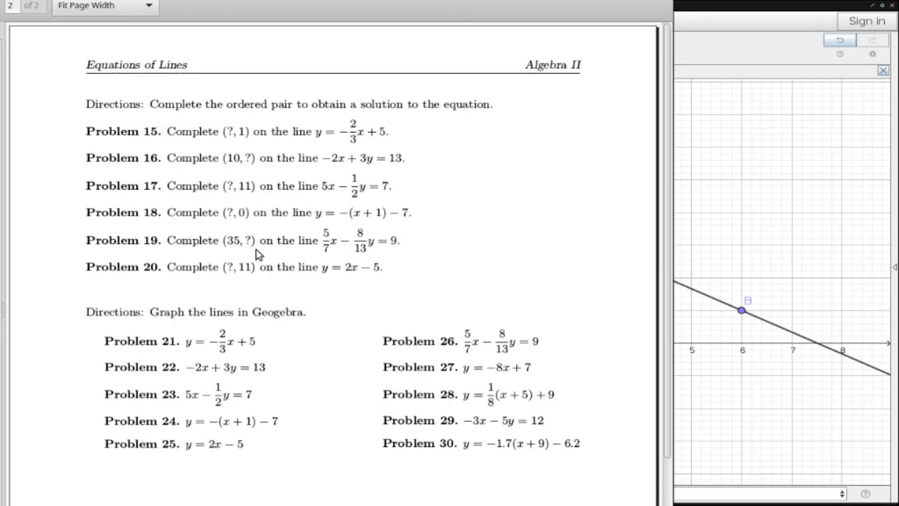
{"action": "left_click", "coordinate": [1, 5]}
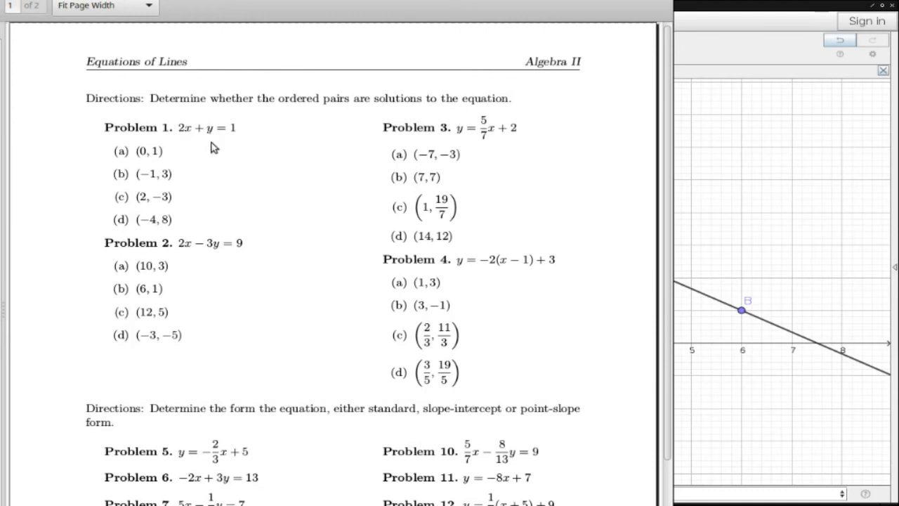
{"action": "left_click", "coordinate": [684, 18]}
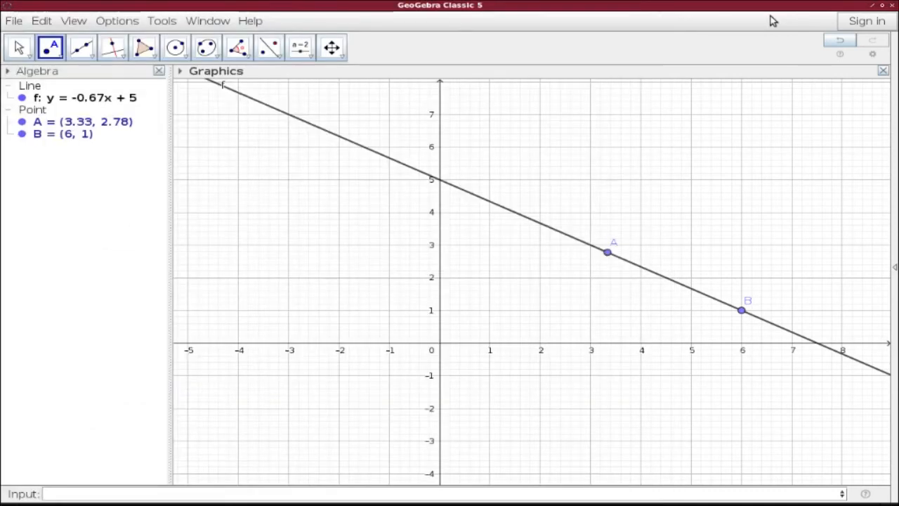
Step: Start a new blank construction in place of the current one
{"action": "left_click", "coordinate": [14, 23]}
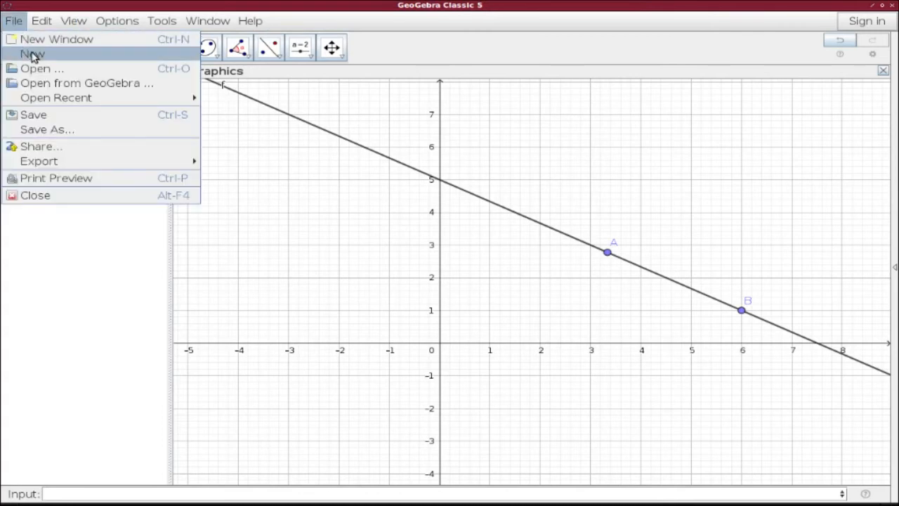
{"action": "left_click", "coordinate": [33, 55]}
{"action": "left_click", "coordinate": [444, 262]}
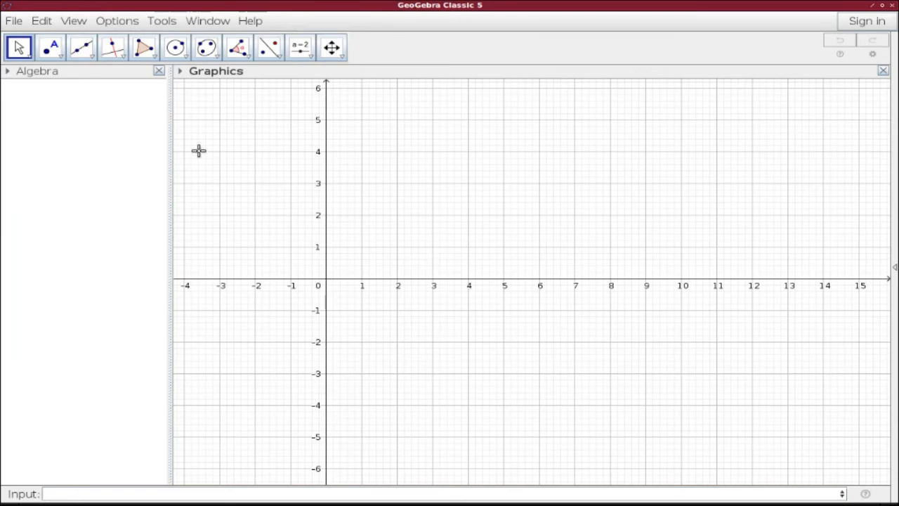
Step: Check Problem 1 on the worksheet and graph its line 2x+y=1 in GeoGebra
{"action": "key", "text": "alt+Tab"}
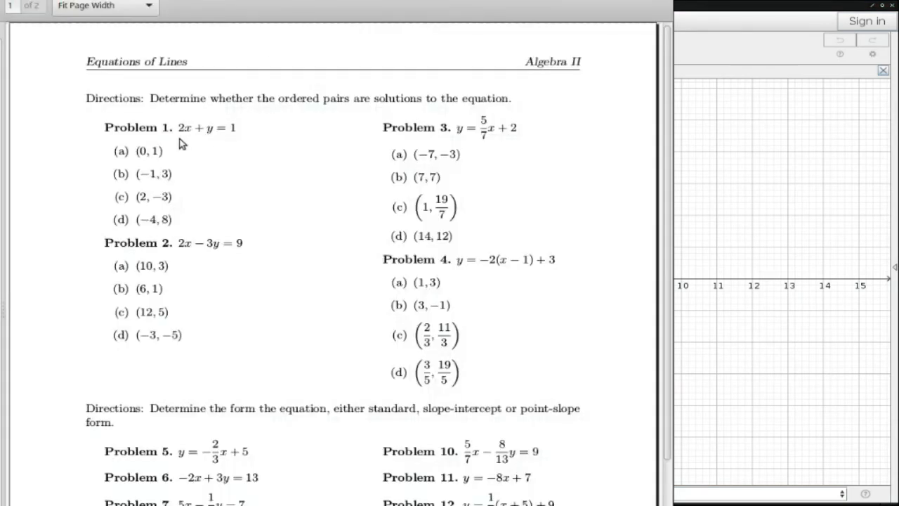
{"action": "left_click", "coordinate": [716, 37]}
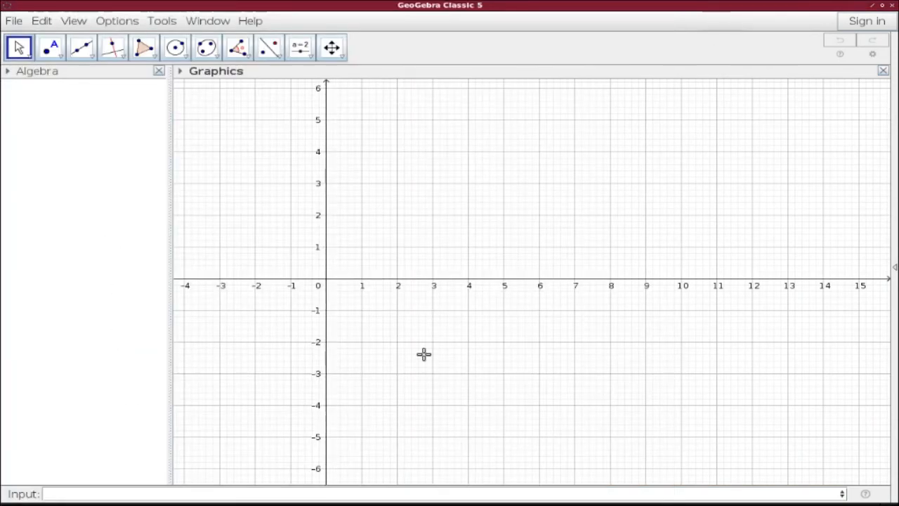
{"action": "left_click", "coordinate": [229, 493]}
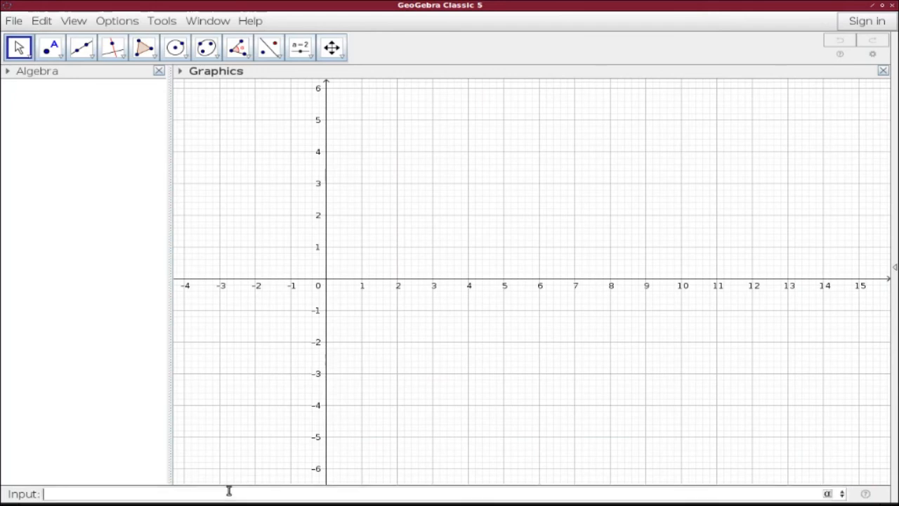
{"action": "type", "text": "2x+y=1"}
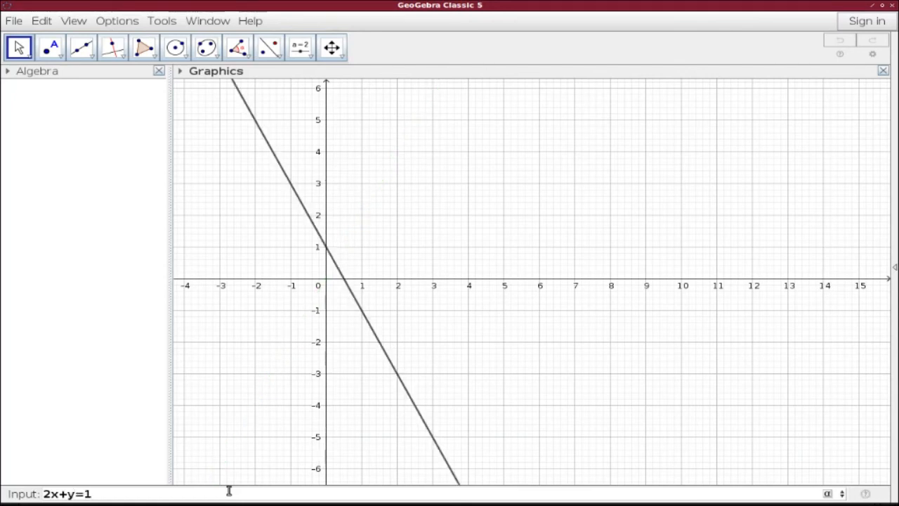
{"action": "key", "text": "Return"}
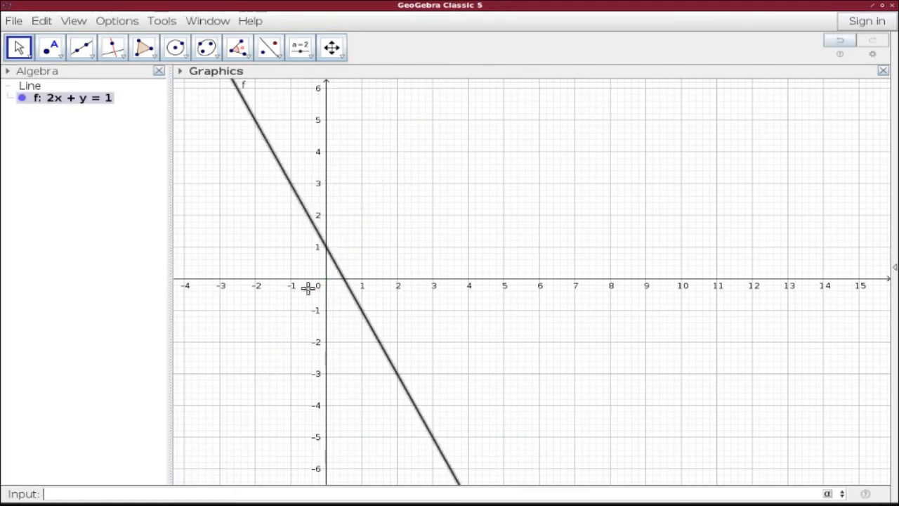
Step: Stretch the x-axis and shift the coordinate plane so it spans about -6 to 7 in x and -5 to 7 in y
{"action": "left_click", "coordinate": [336, 47]}
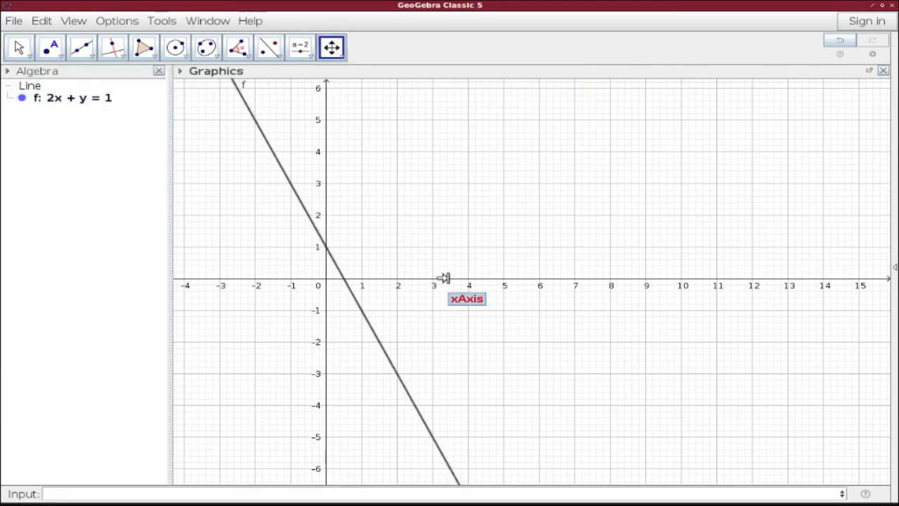
{"action": "left_click_drag", "start_coordinate": [445, 278], "coordinate": [497, 278]}
{"action": "left_click", "coordinate": [17, 47]}
{"action": "left_click_drag", "start_coordinate": [425, 200], "coordinate": [595, 236]}
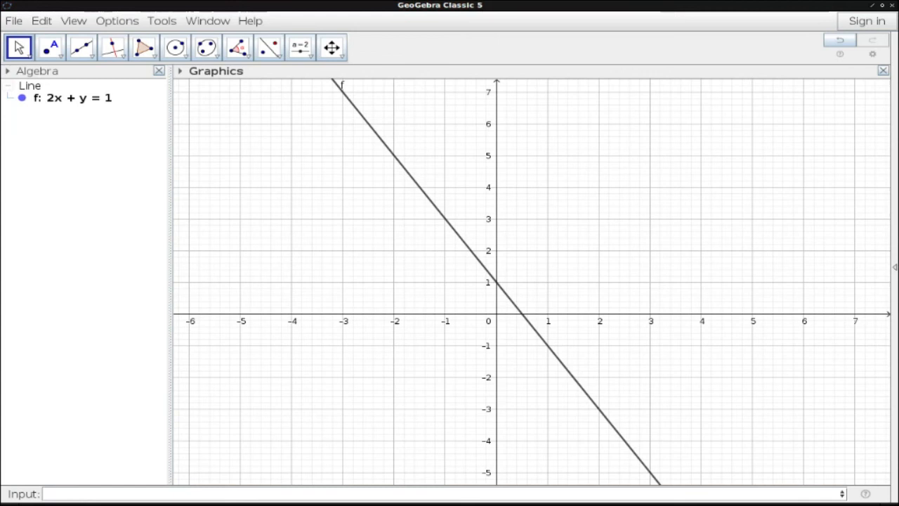
Step: Read ordered pair (a) of Problem 1 on the worksheet and plot the point (0,1) in GeoGebra
{"action": "left_click", "coordinate": [587, 2]}
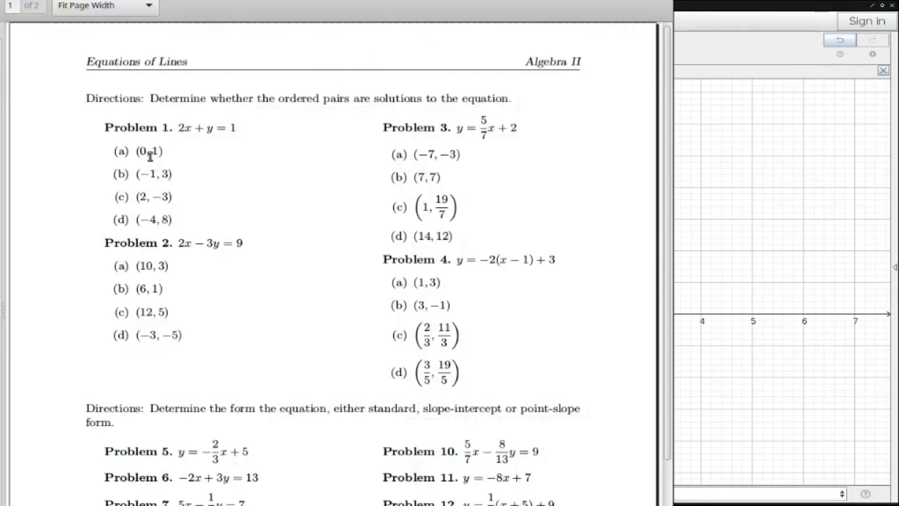
{"action": "left_click", "coordinate": [716, 16]}
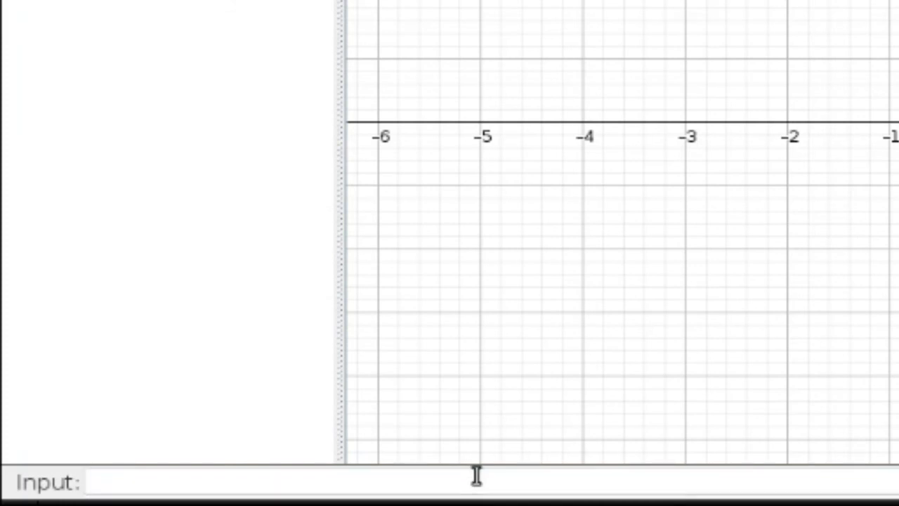
{"action": "type", "text": "(0,1)"}
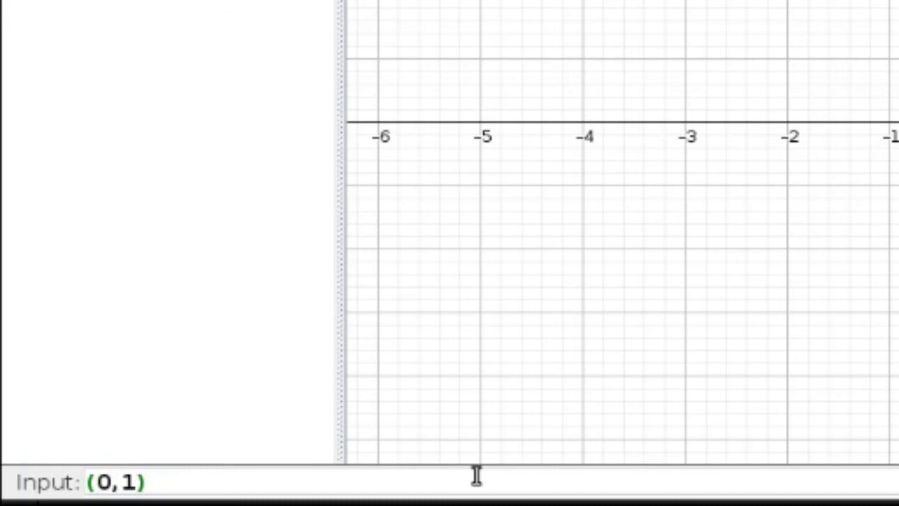
{"action": "key", "text": "Return"}
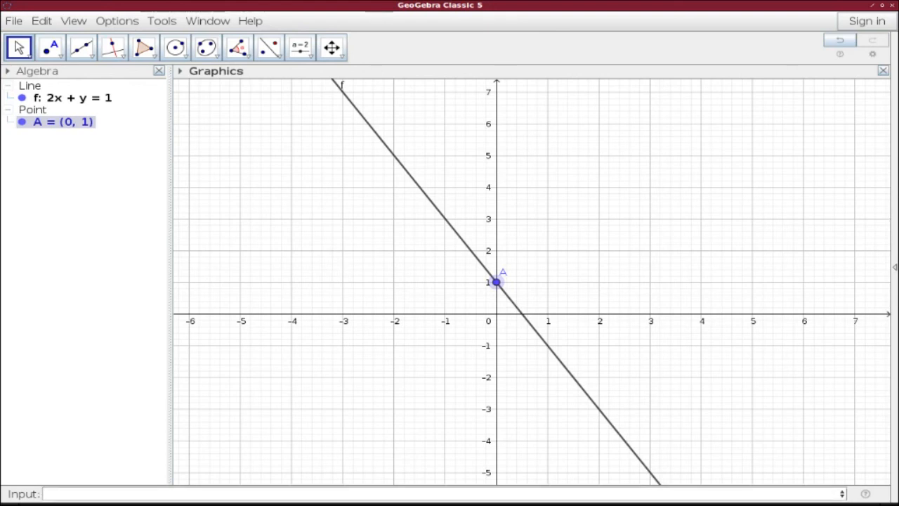
Step: Read ordered pair (b) of Problem 1 on the worksheet and plot the point (-1, 3) in GeoGebra
{"action": "left_click", "coordinate": [242, 0]}
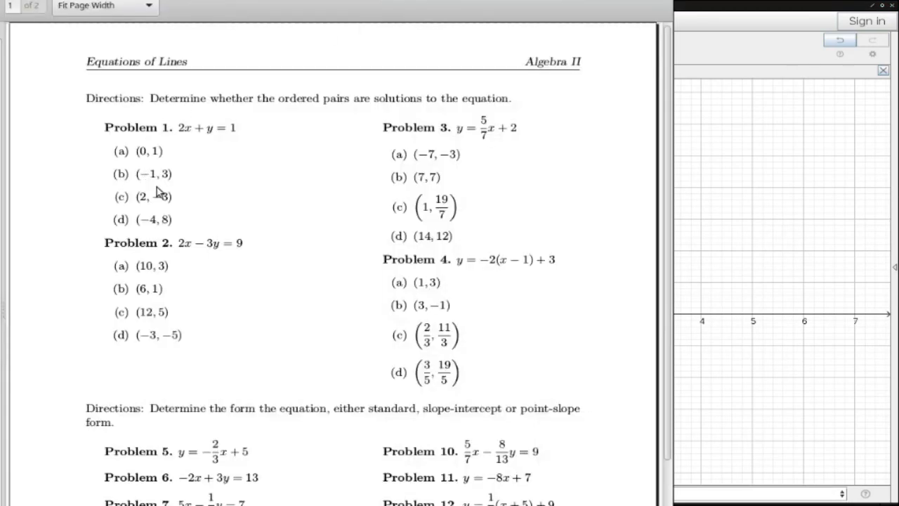
{"action": "left_click", "coordinate": [695, 10]}
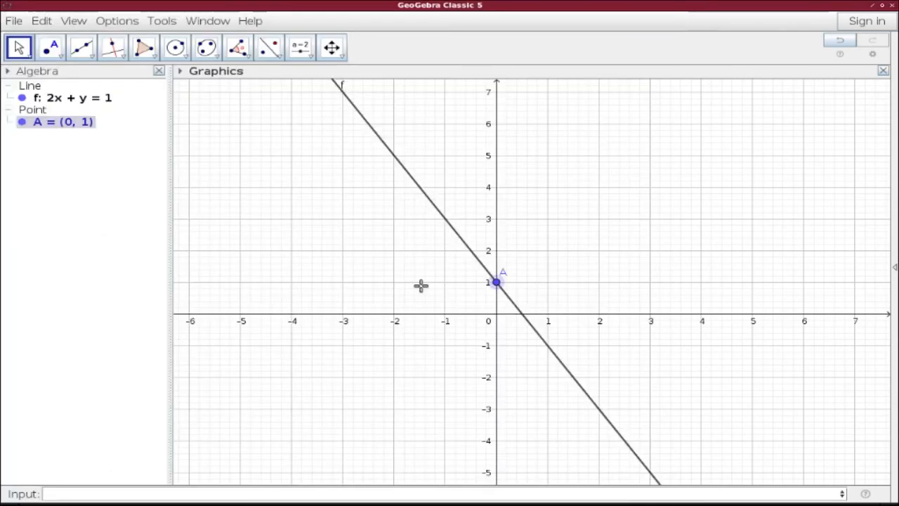
{"action": "left_click", "coordinate": [298, 494]}
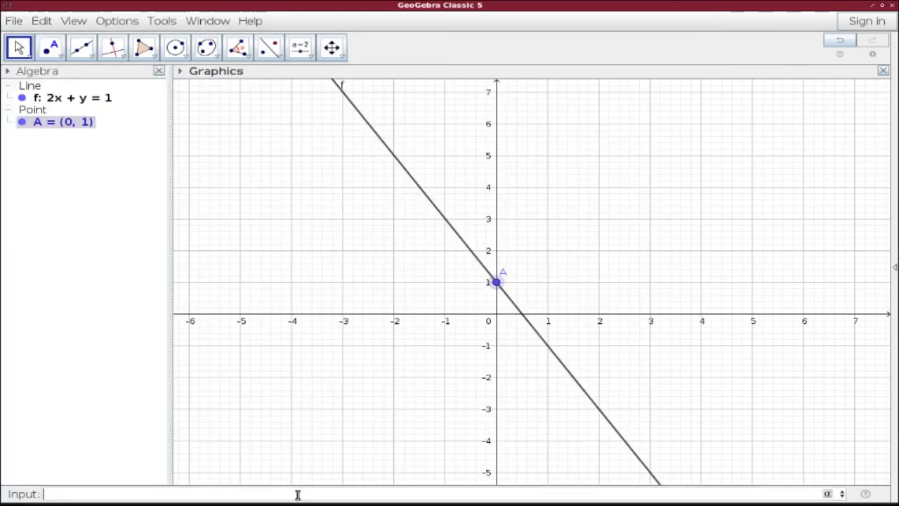
{"action": "type", "text": "(-1, 3"}
{"action": "key", "text": "Return"}
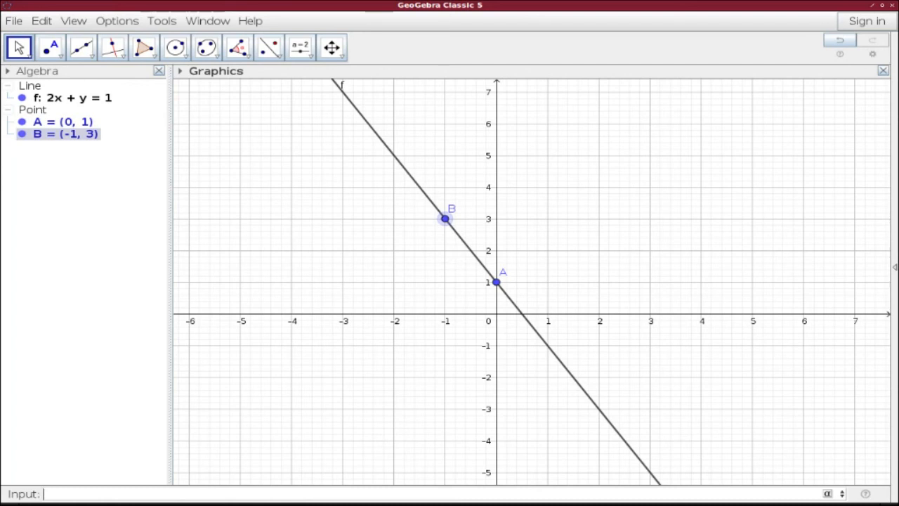
Step: Read ordered pair (c) of Problem 1 on the worksheet and plot the point (2,-3) in GeoGebra
{"action": "key", "text": "alt+Tab"}
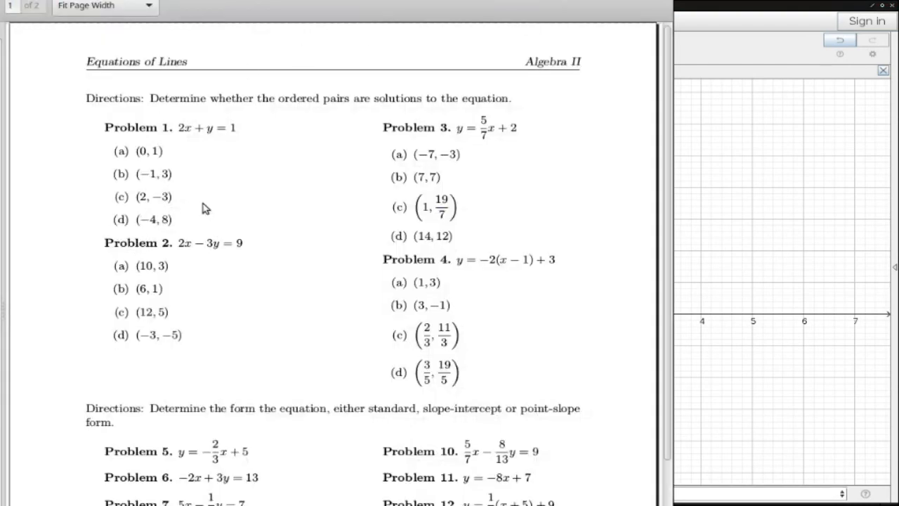
{"action": "left_click", "coordinate": [717, 20]}
{"action": "left_click", "coordinate": [302, 493]}
{"action": "type", "text": "(2,-3"}
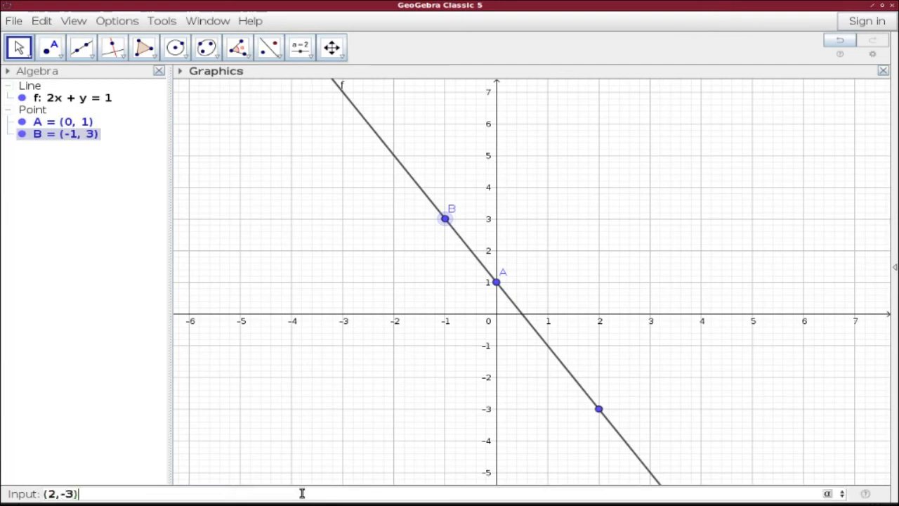
{"action": "key", "text": "Return"}
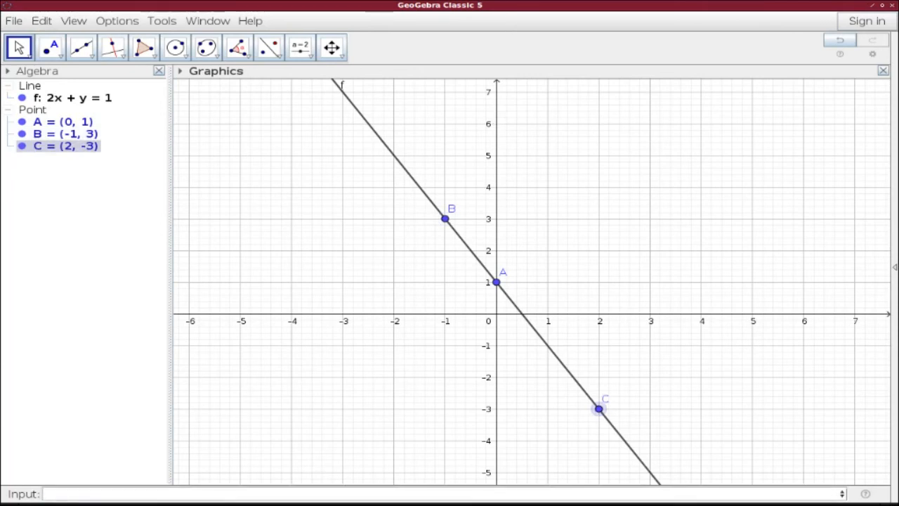
Step: Read ordered pair (d) of Problem 1 on the worksheet and plot the point (-4,8) in GeoGebra
{"action": "left_click", "coordinate": [455, 1]}
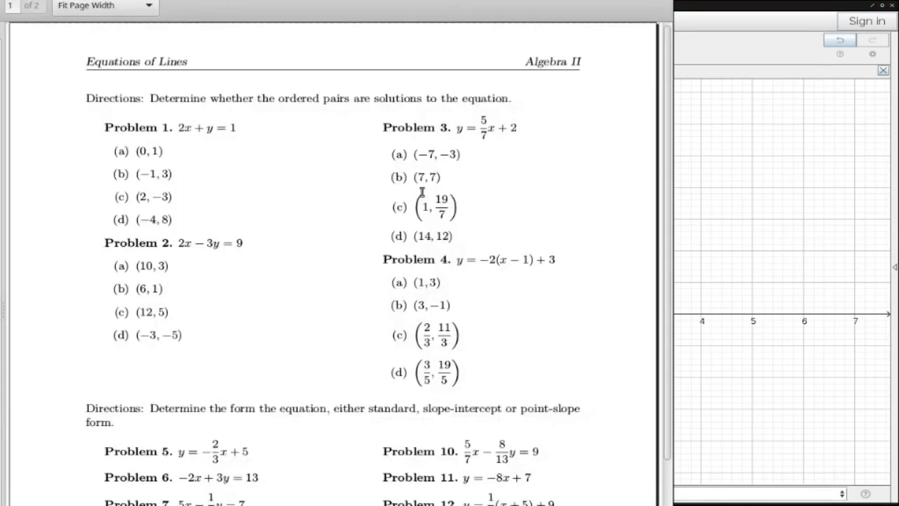
{"action": "left_click", "coordinate": [736, 15]}
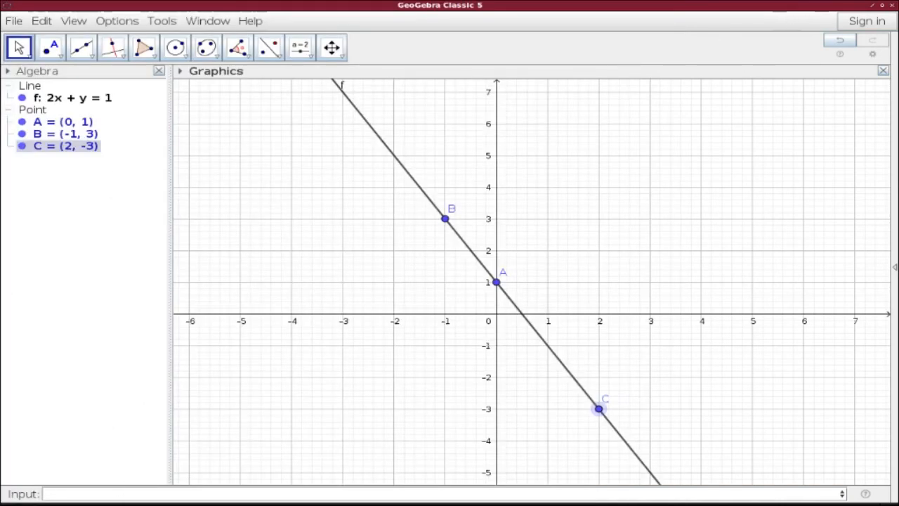
{"action": "left_click", "coordinate": [177, 492]}
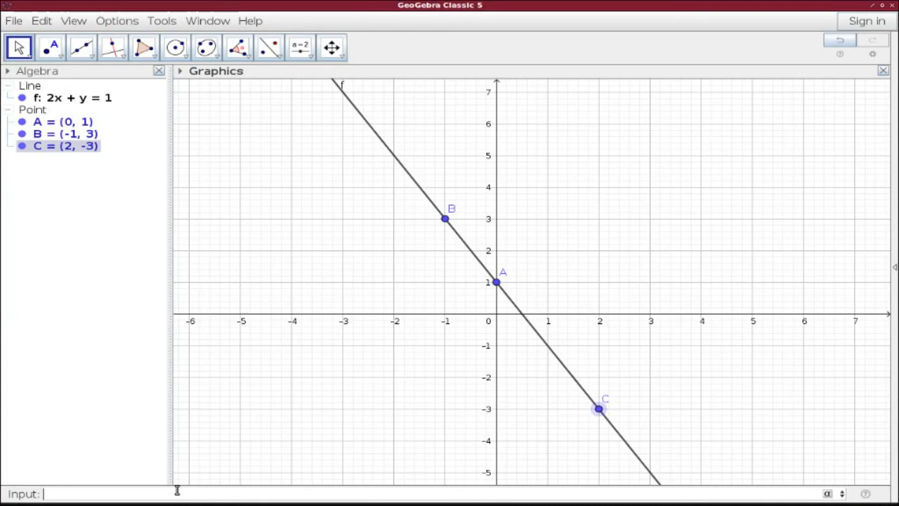
{"action": "key", "text": "alt+Tab"}
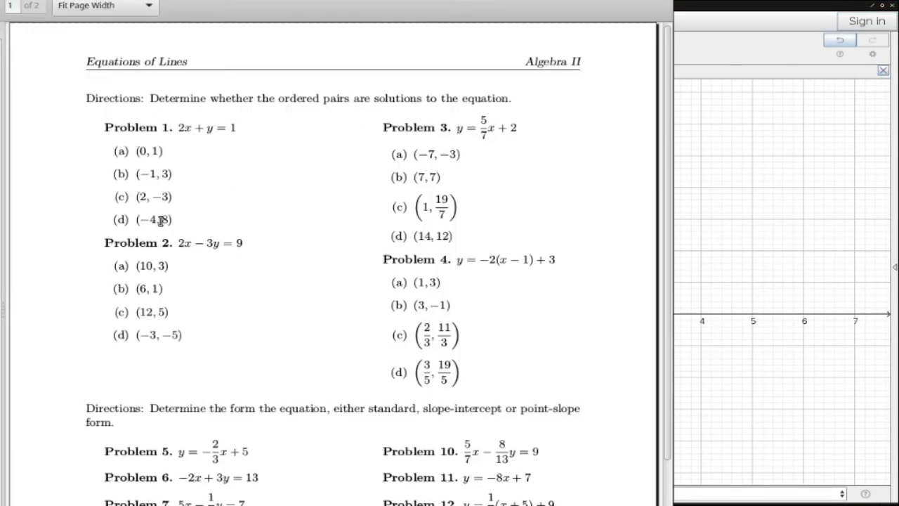
{"action": "left_click", "coordinate": [707, 49]}
{"action": "left_click", "coordinate": [318, 494]}
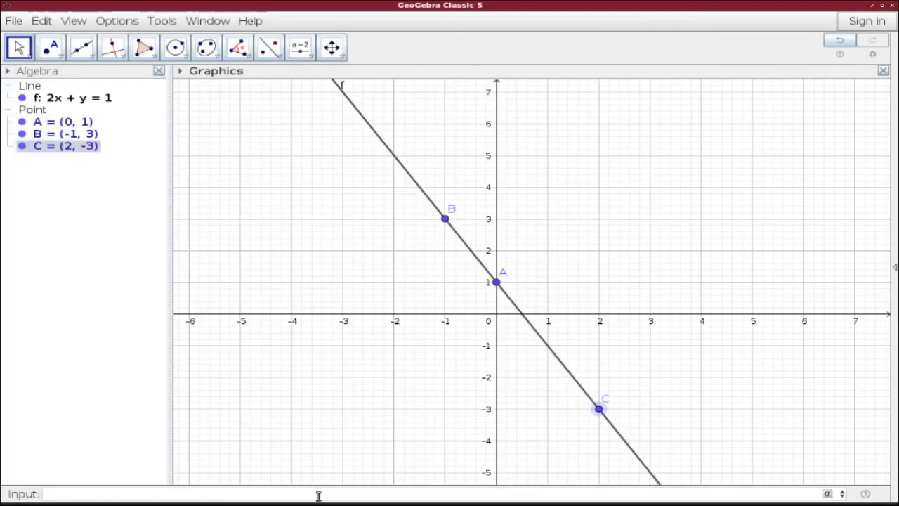
{"action": "type", "text": "(-4,8"}
{"action": "key", "text": "Return"}
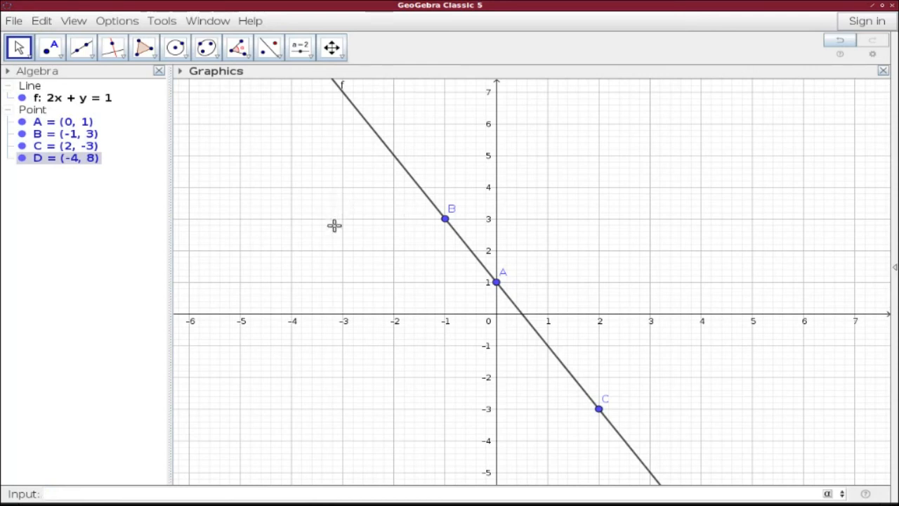
Step: Shift the coordinate plane down with the Move tool to bring point D into view
{"action": "left_click", "coordinate": [331, 47]}
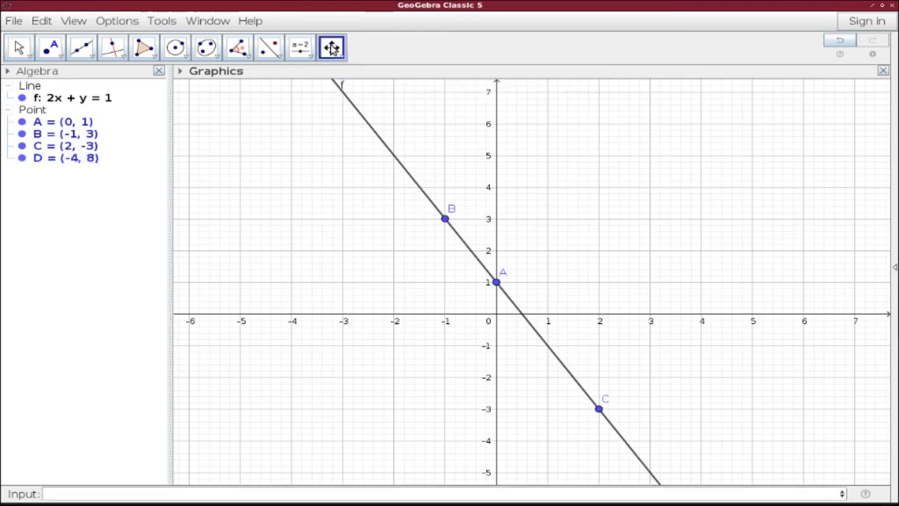
{"action": "left_click", "coordinate": [17, 47]}
{"action": "left_click_drag", "start_coordinate": [247, 166], "coordinate": [255, 226]}
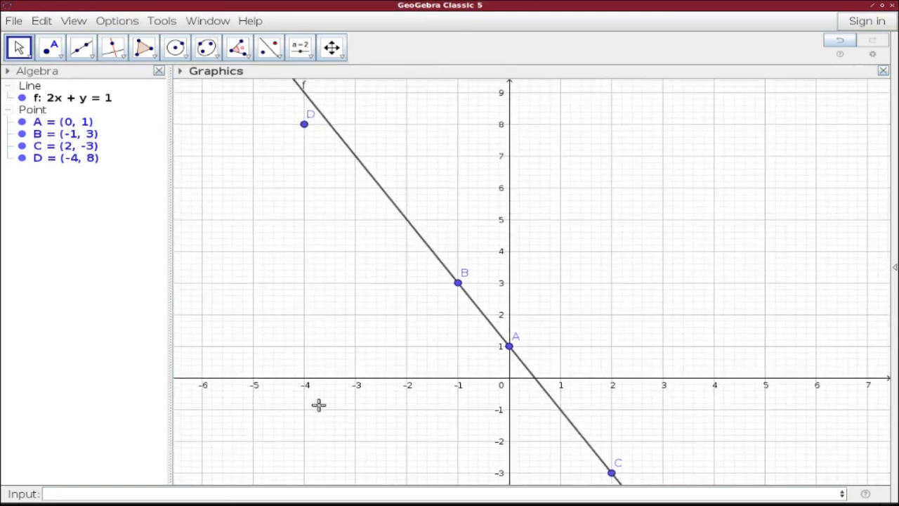